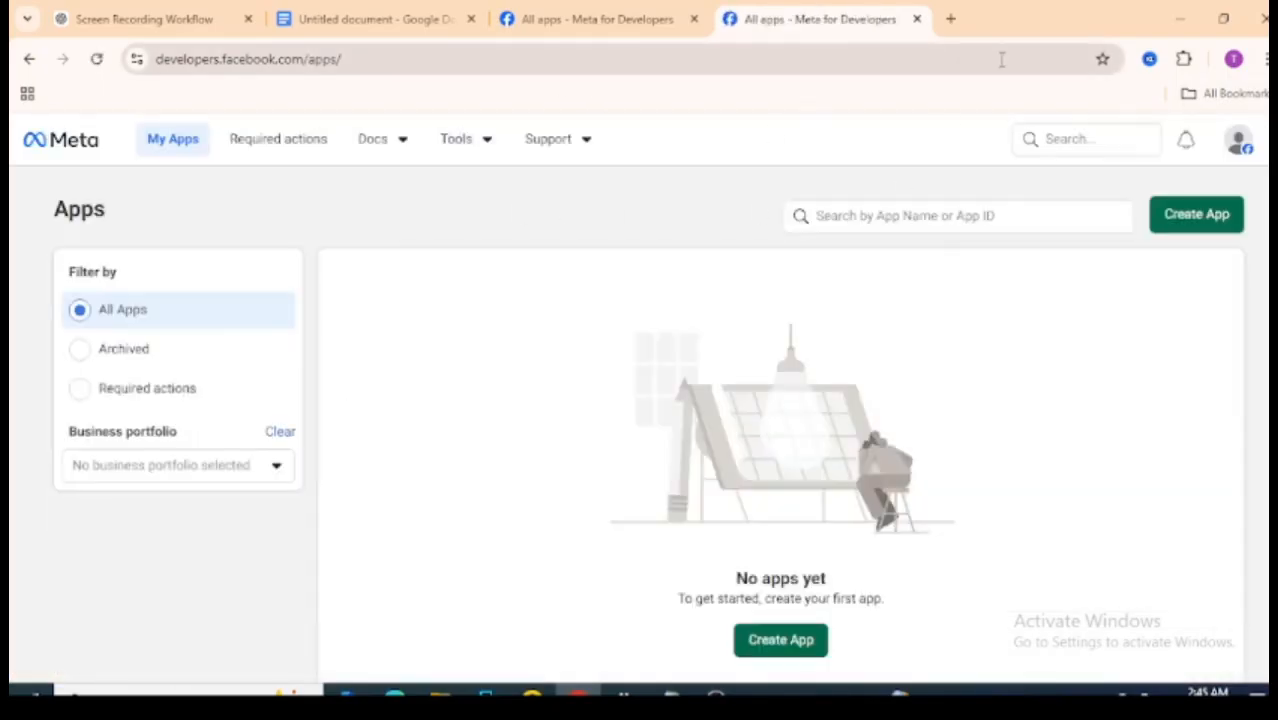
- Close the duplicate Meta tab, skim the guide, and start a new app with Create App
left_click(917, 20)
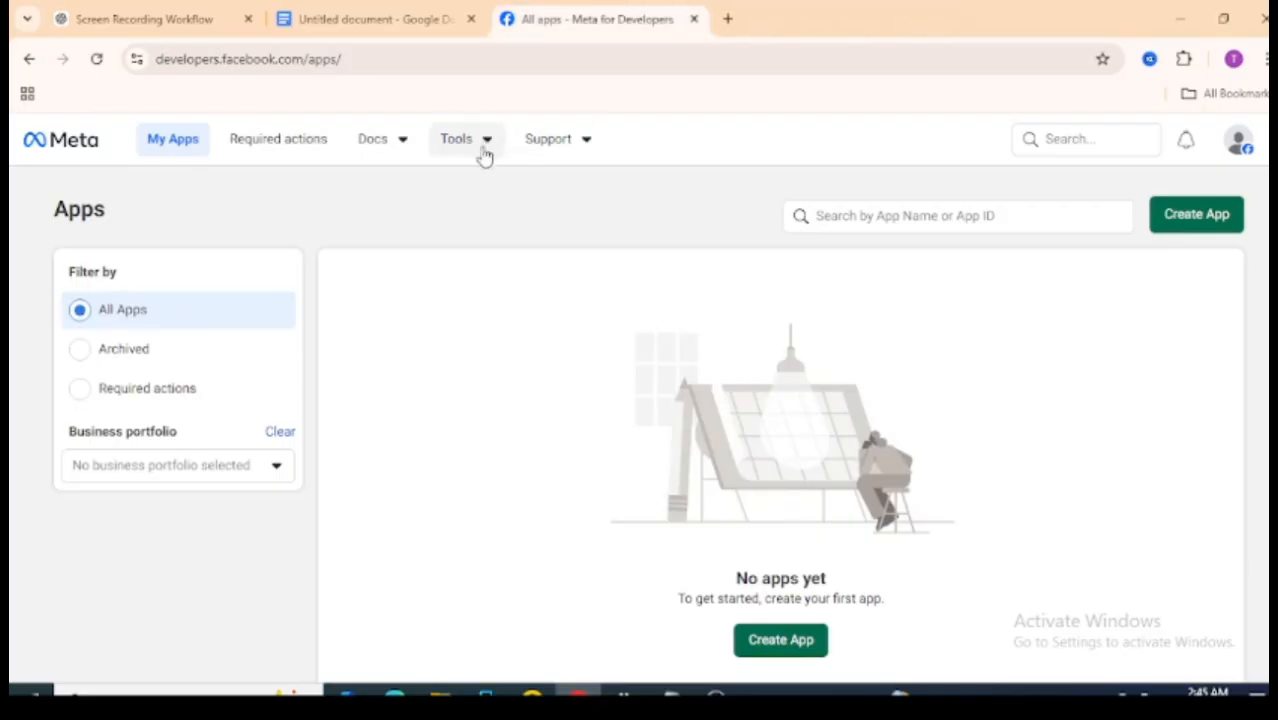
left_click(287, 12)
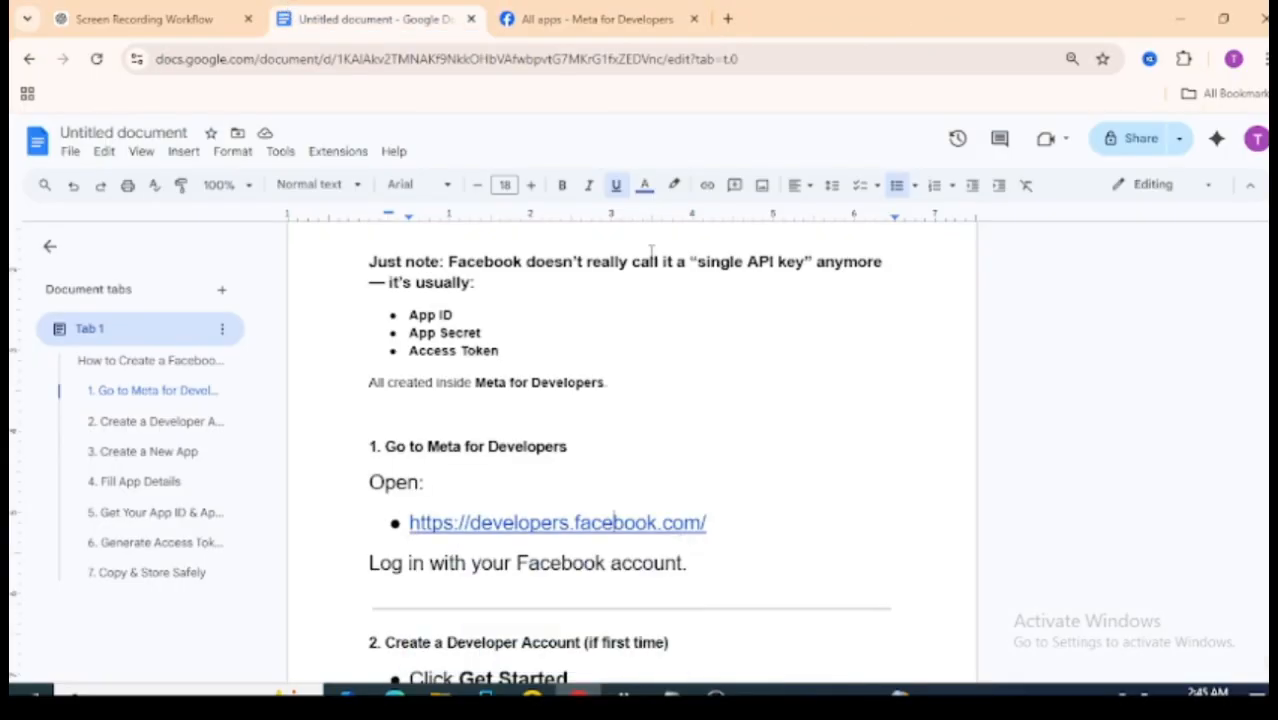
scroll(630, 440, "down", 5)
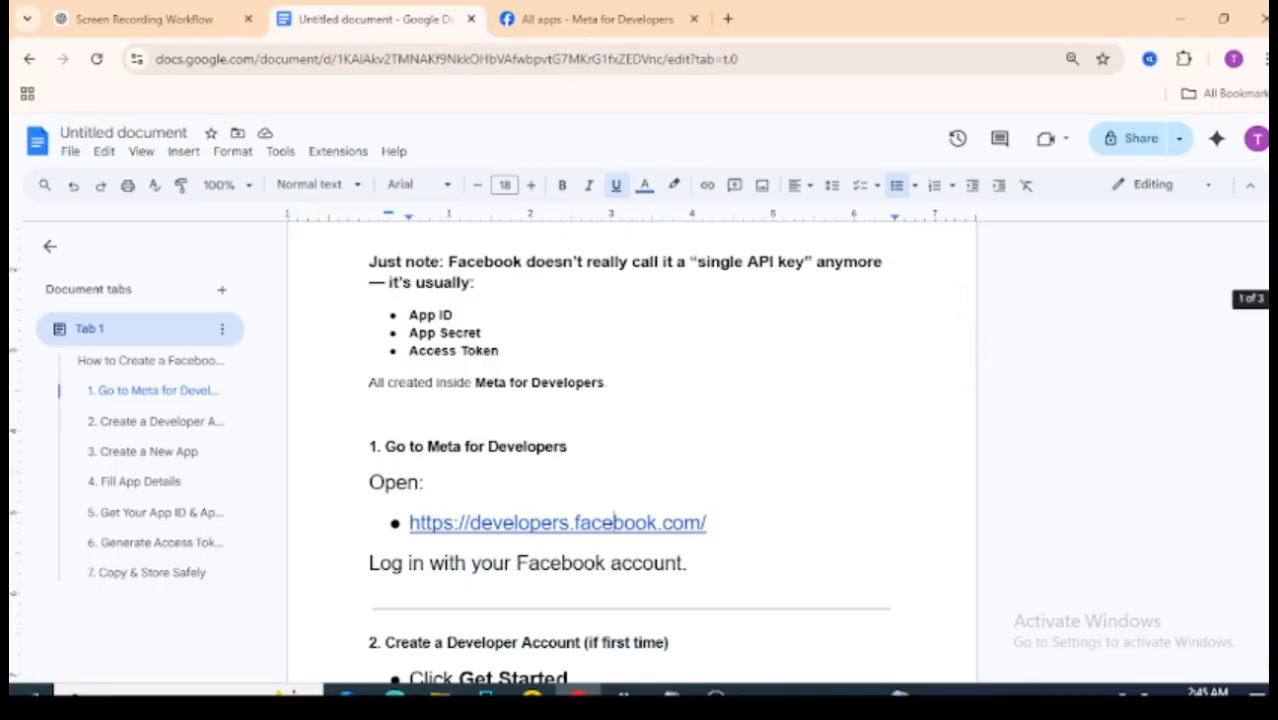
scroll(630, 440, "up", 4)
scroll(630, 440, "down", 10)
scroll(700, 288, "down", 1)
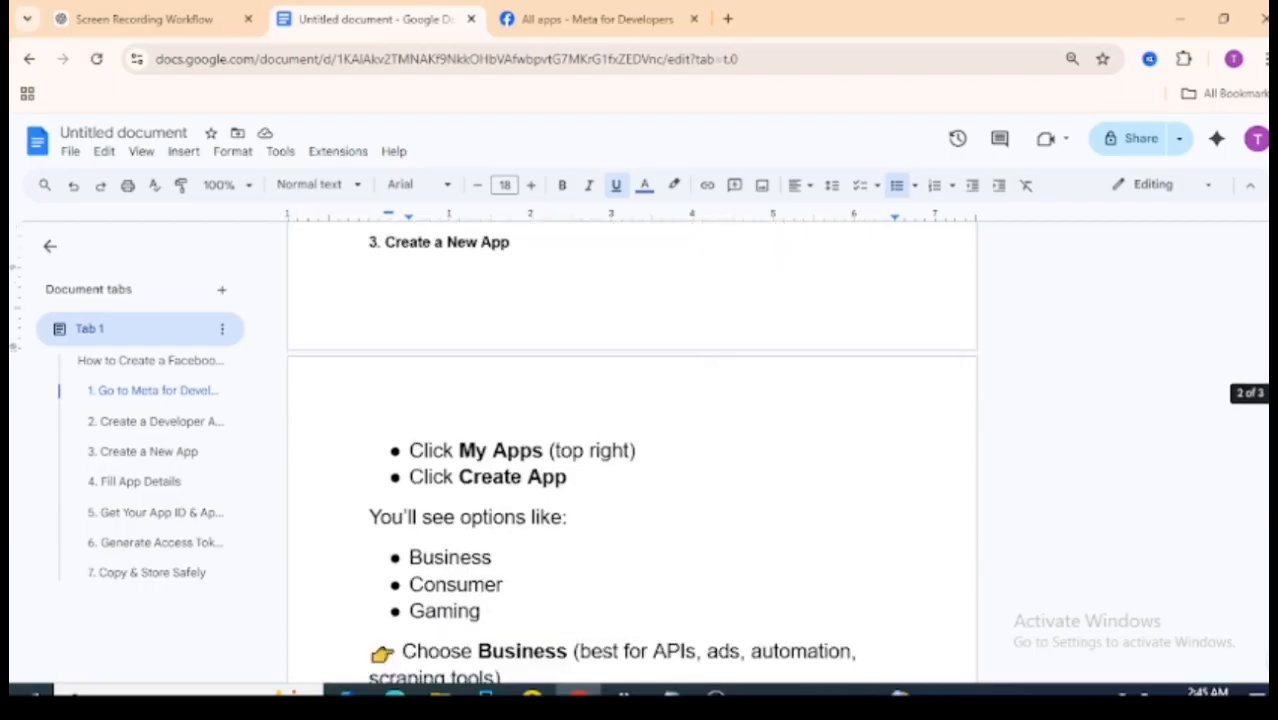
left_click(636, 14)
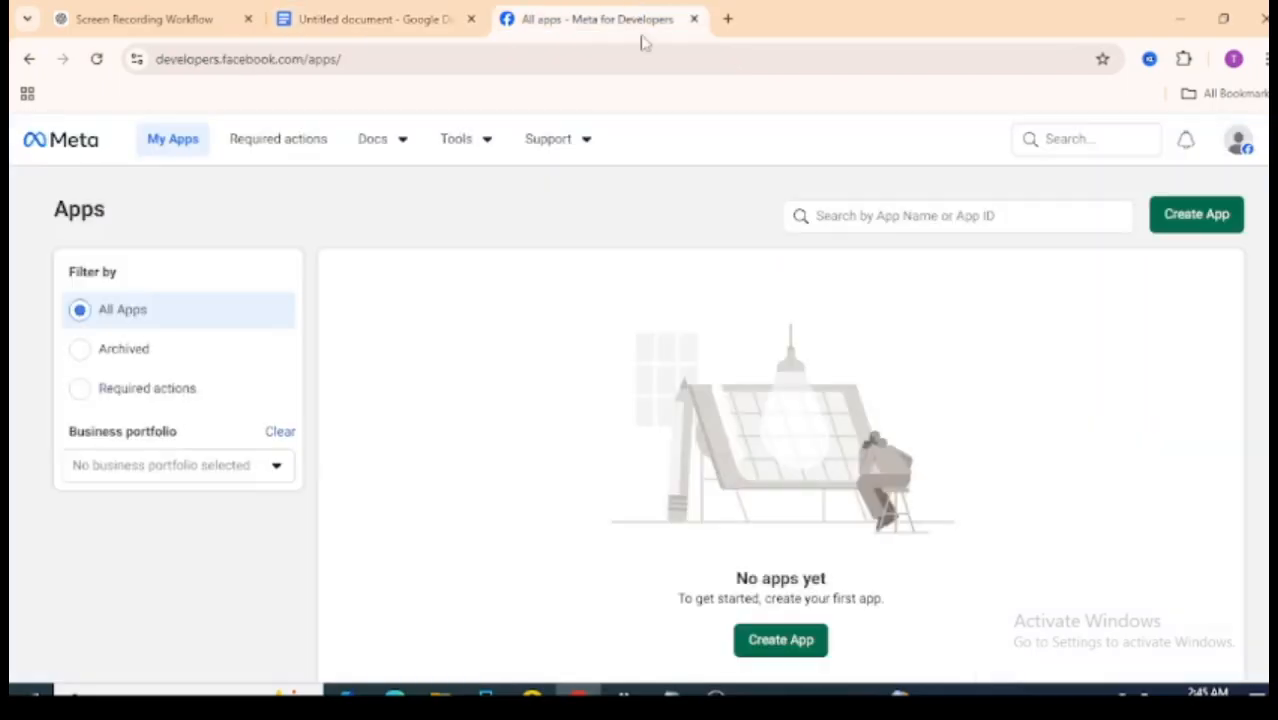
left_click(785, 645)
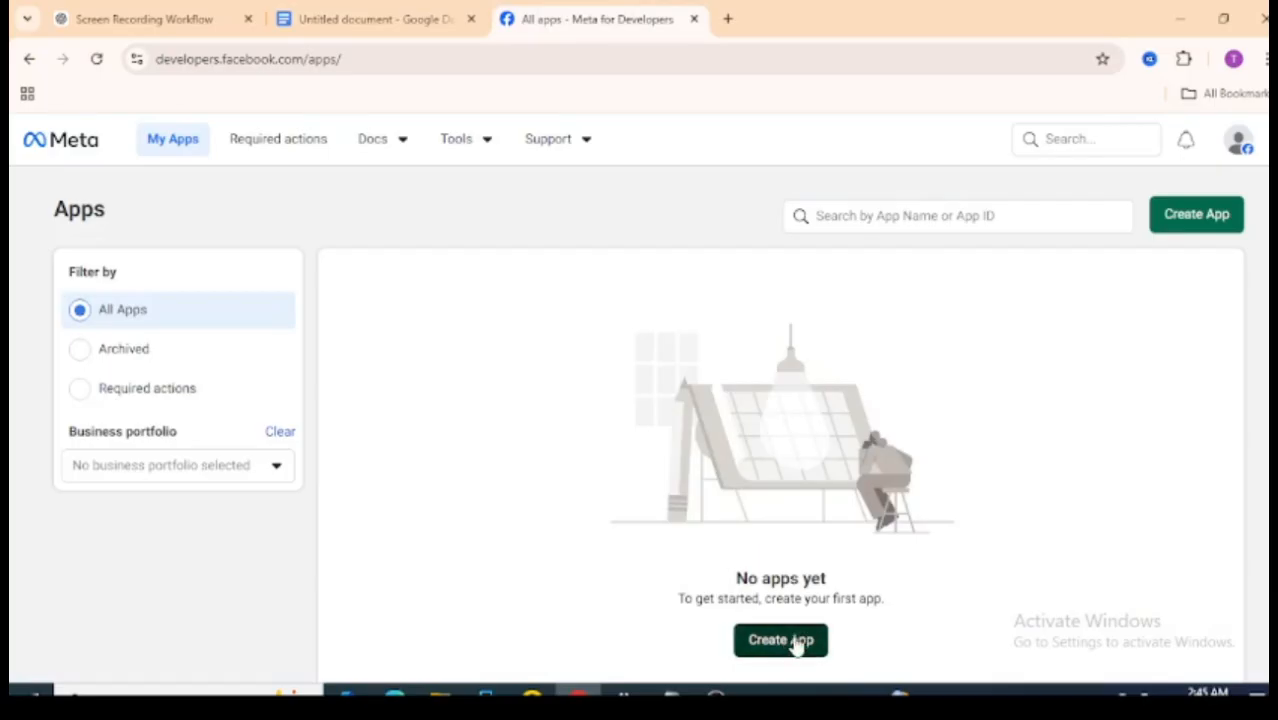
- Scroll the guide to its Choose Business instruction for new apps
left_click(336, 12)
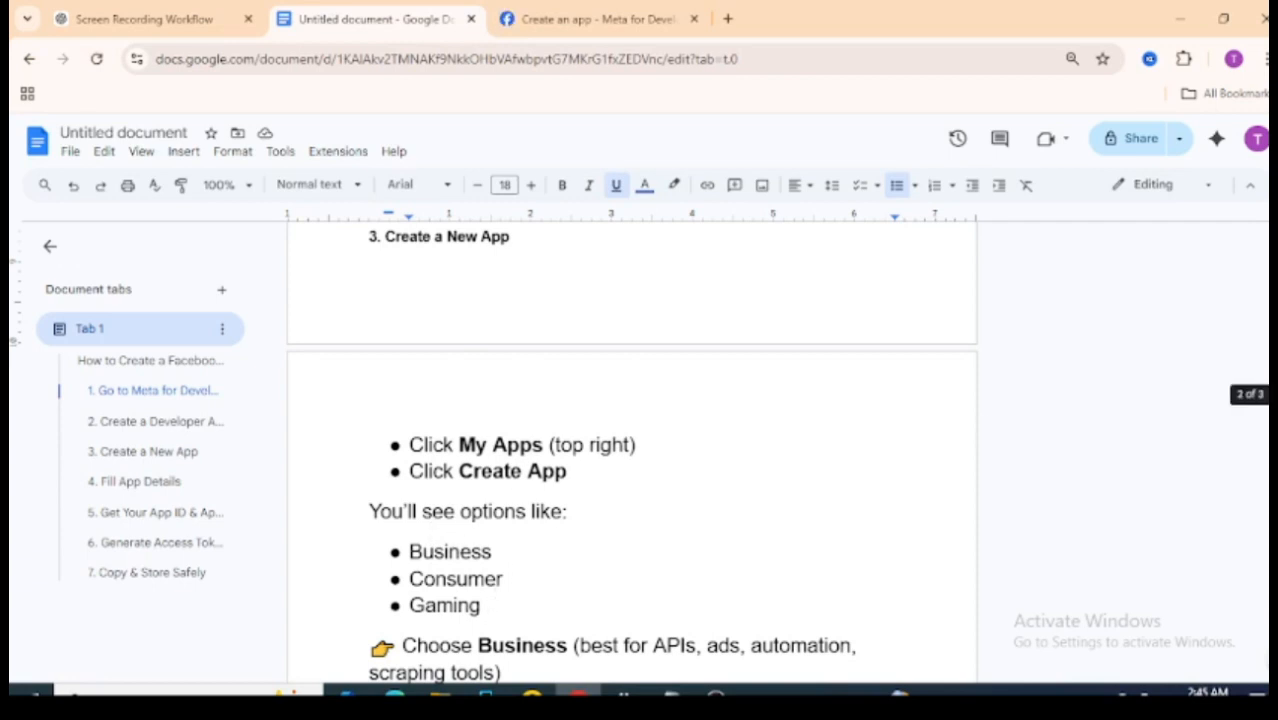
scroll(1183, 422, "down", 2)
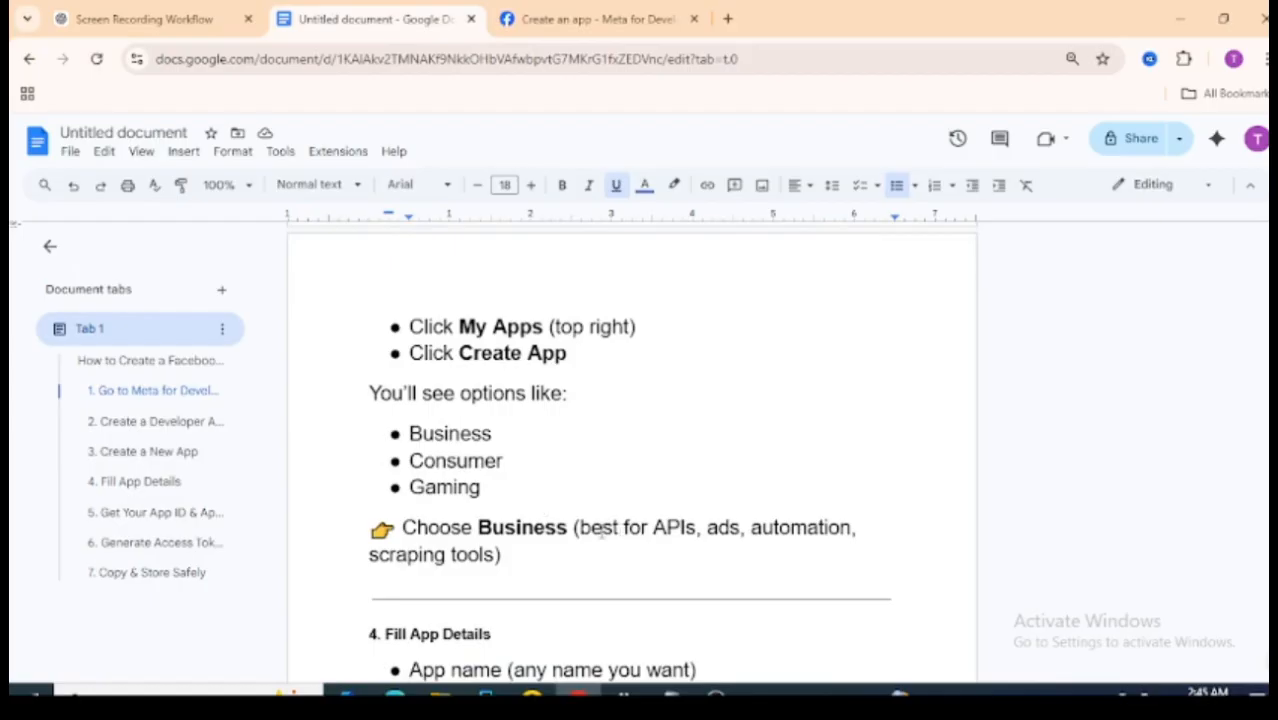
left_click_drag(593, 527, 777, 503)
left_click(777, 503)
- Dismiss the new-app notice, enter 'Testing' as the app name, and continue
left_click(631, 20)
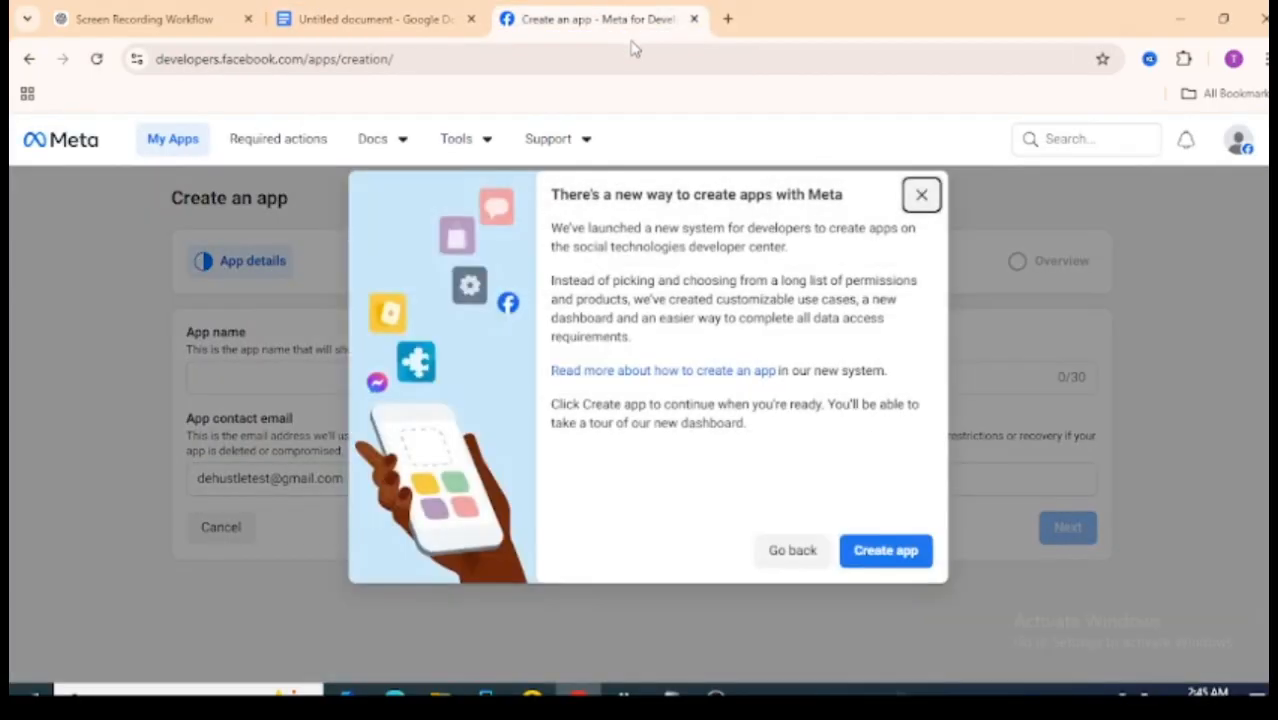
left_click(865, 551)
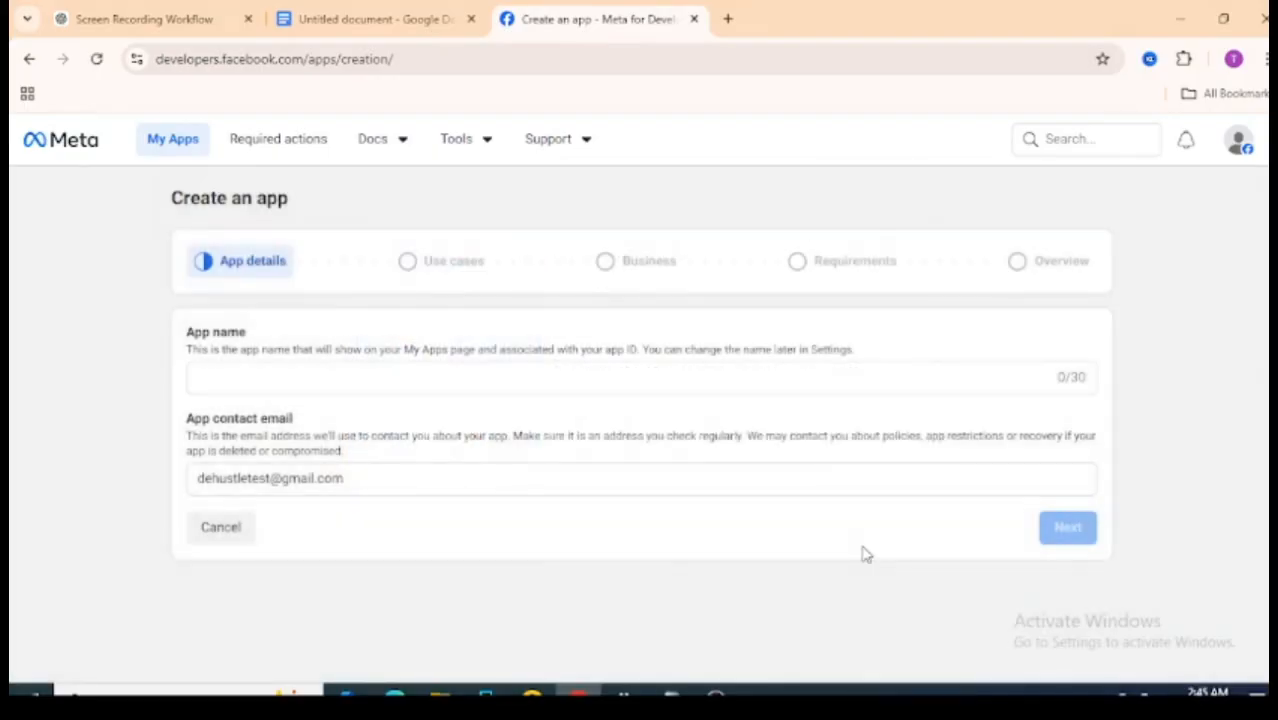
left_click(298, 384)
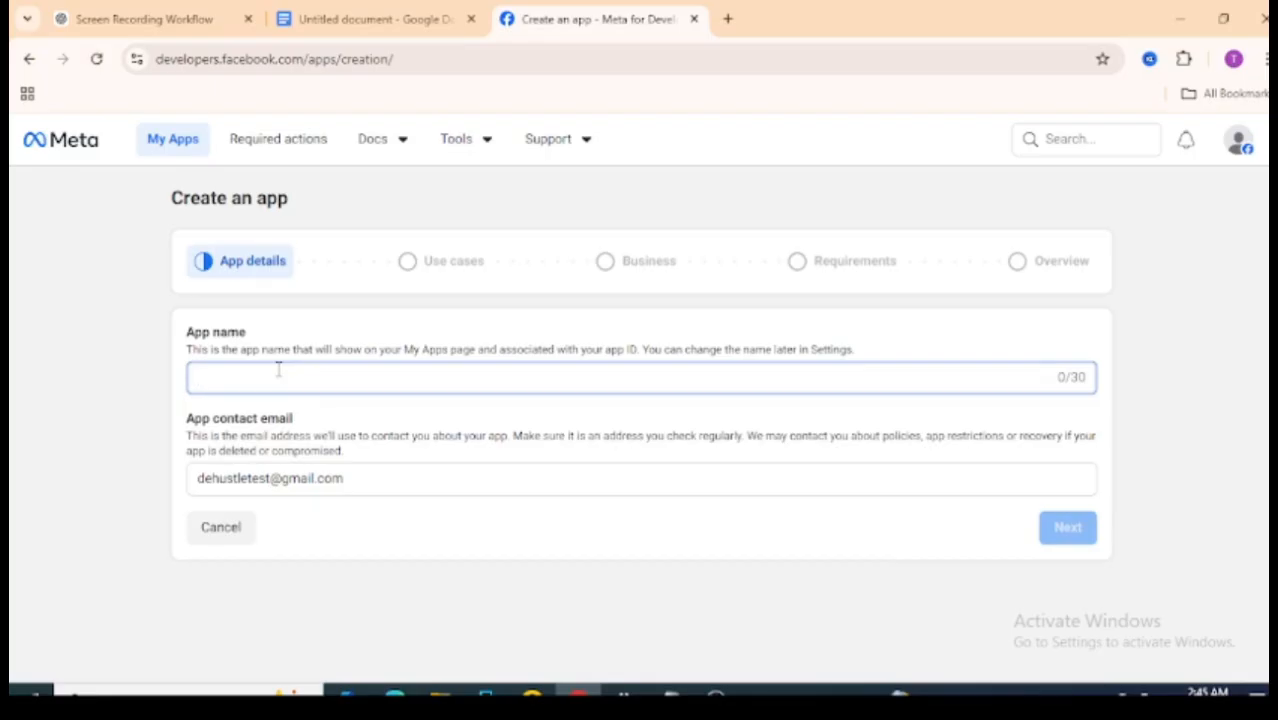
type("TEst")
key("BackSpace")
key("BackSpace")
key("BackSpace")
key("BackSpace")
key("BackSpace")
type("T")
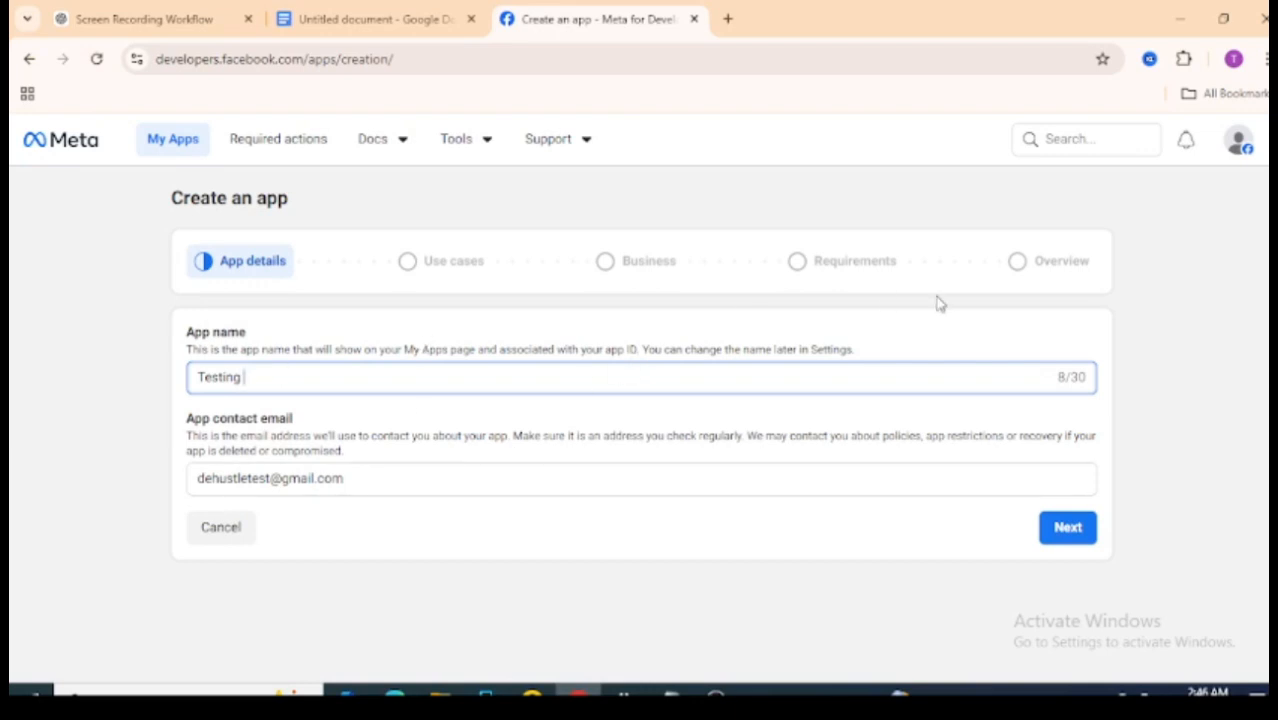
left_click(1068, 521)
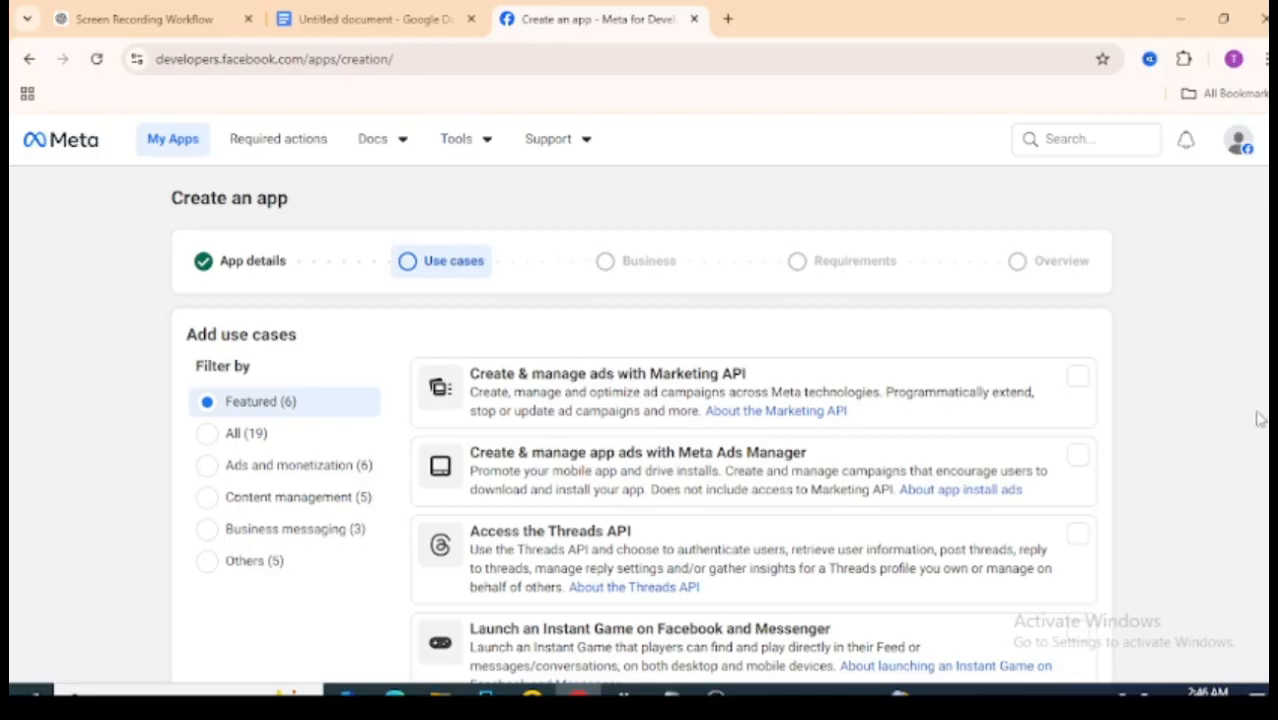
- Select the 'Create & manage app ads with Meta Ads Manager' use case and continue
scroll(1226, 450, "down", 3)
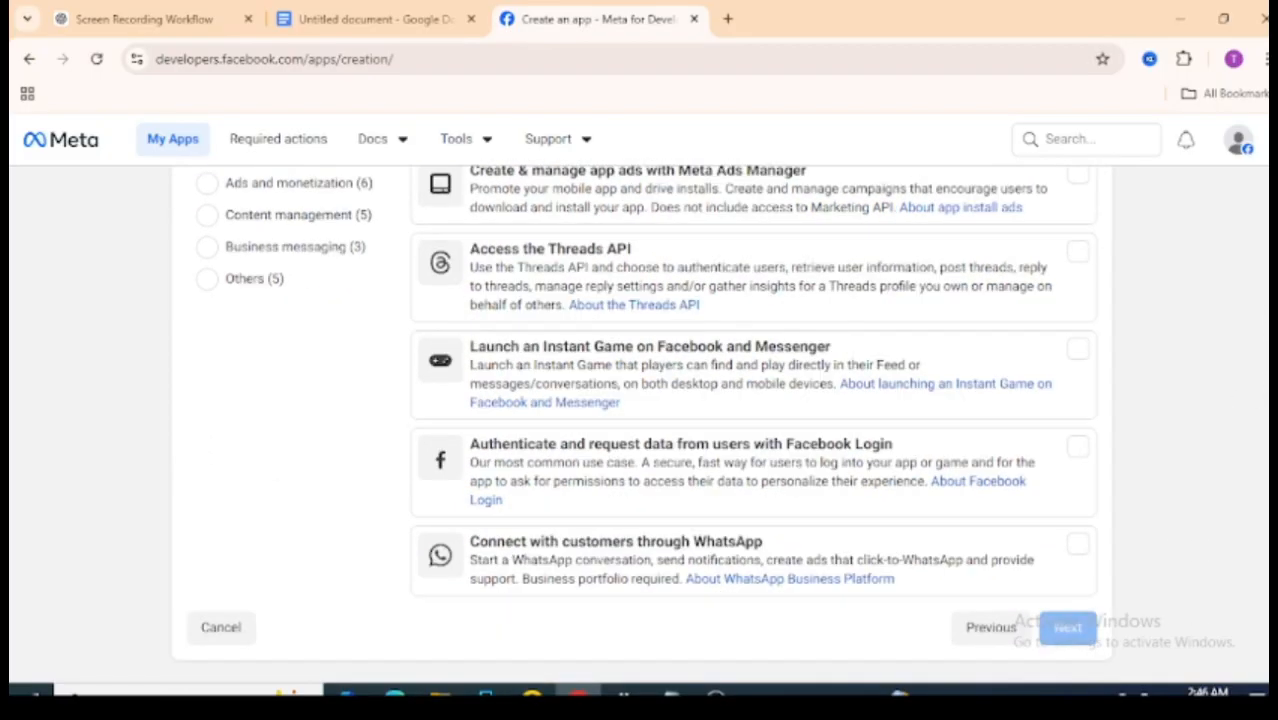
scroll(640, 420, "up", 3)
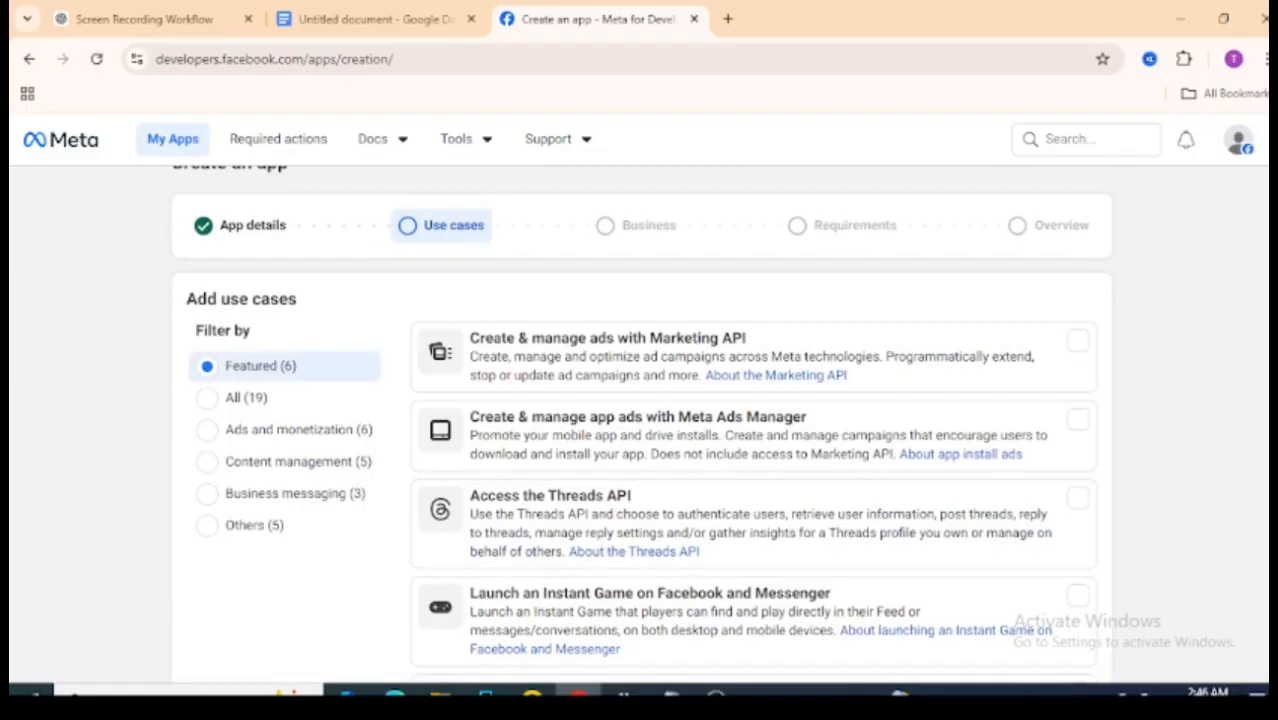
scroll(640, 425, "down", 1)
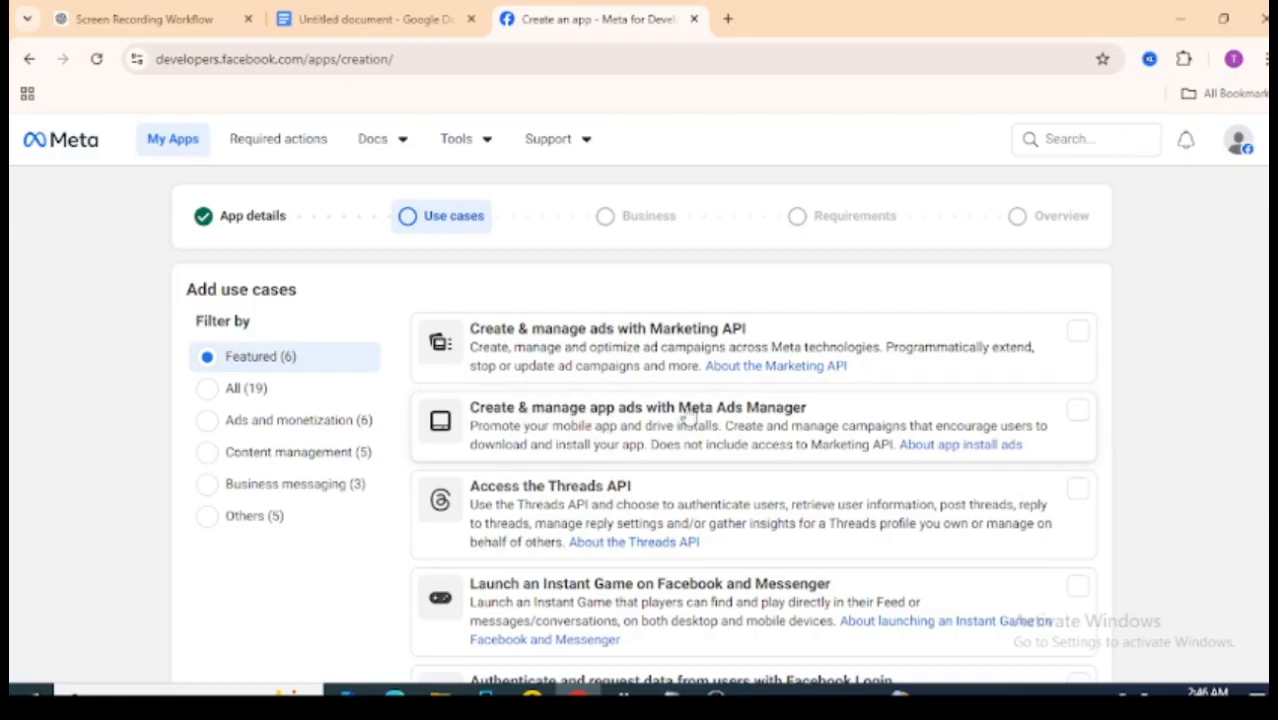
scroll(1245, 194, "down", 5)
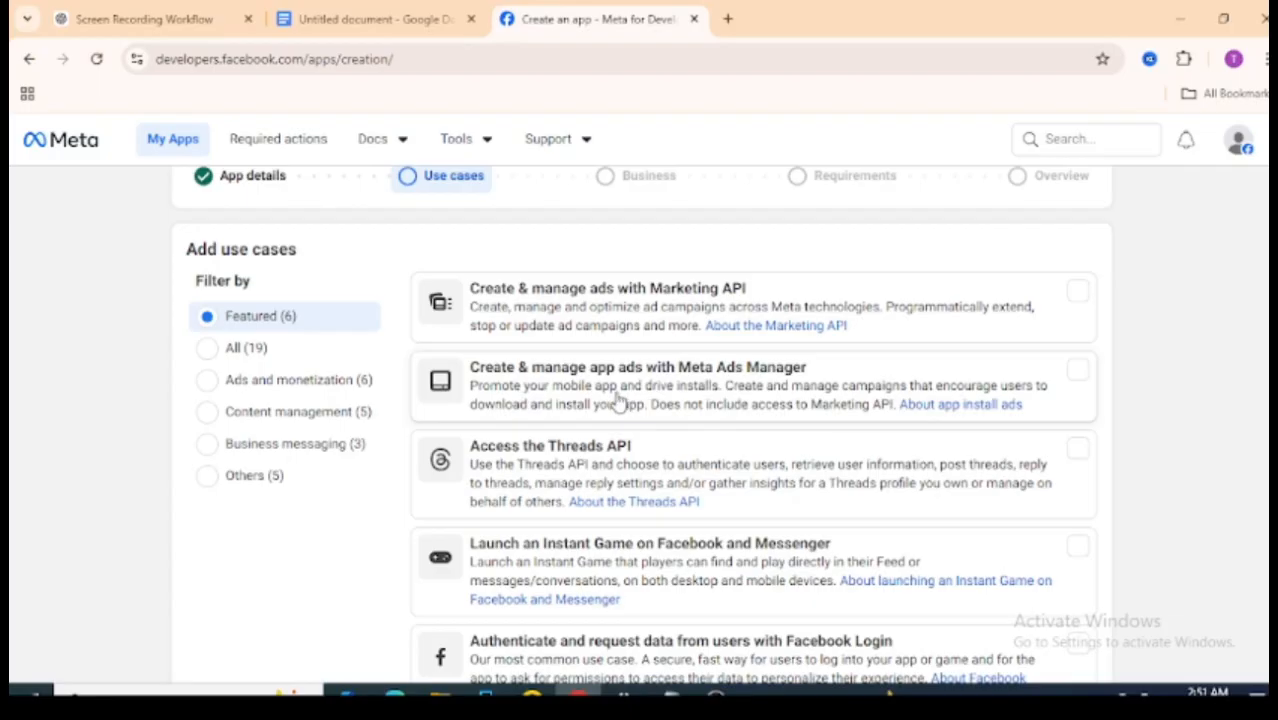
left_click(619, 400)
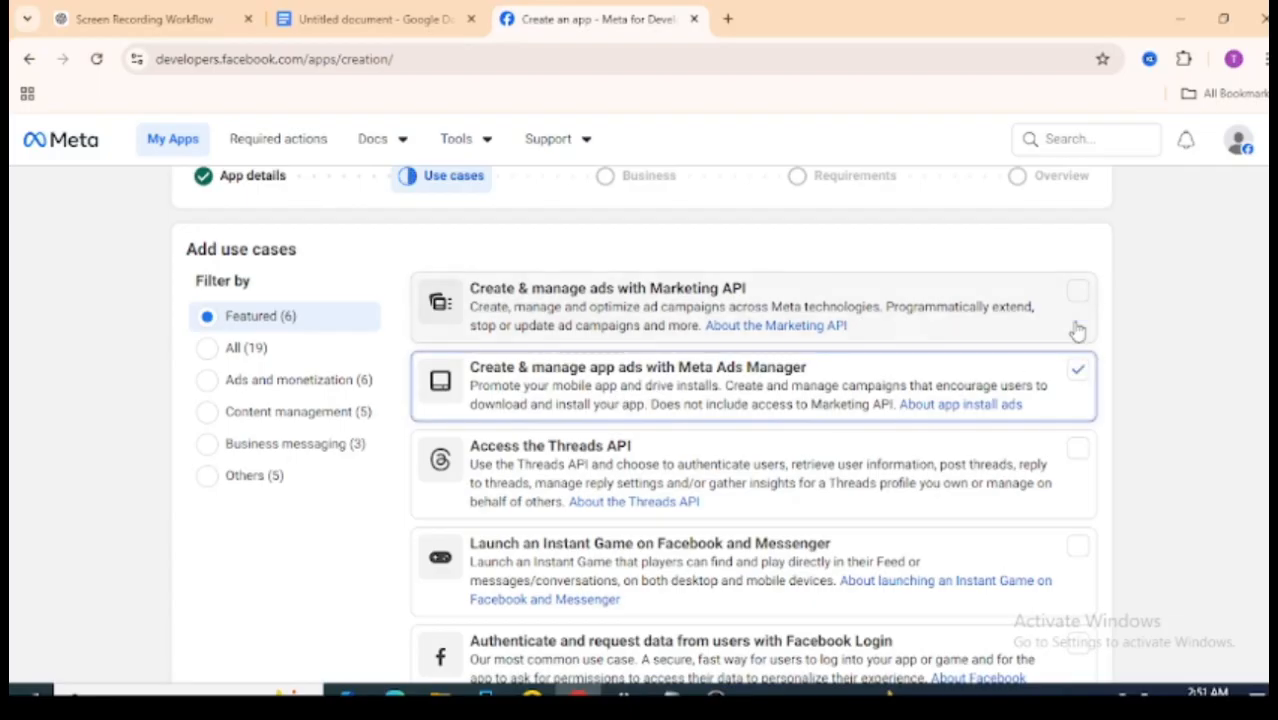
scroll(640, 420, "down", 2)
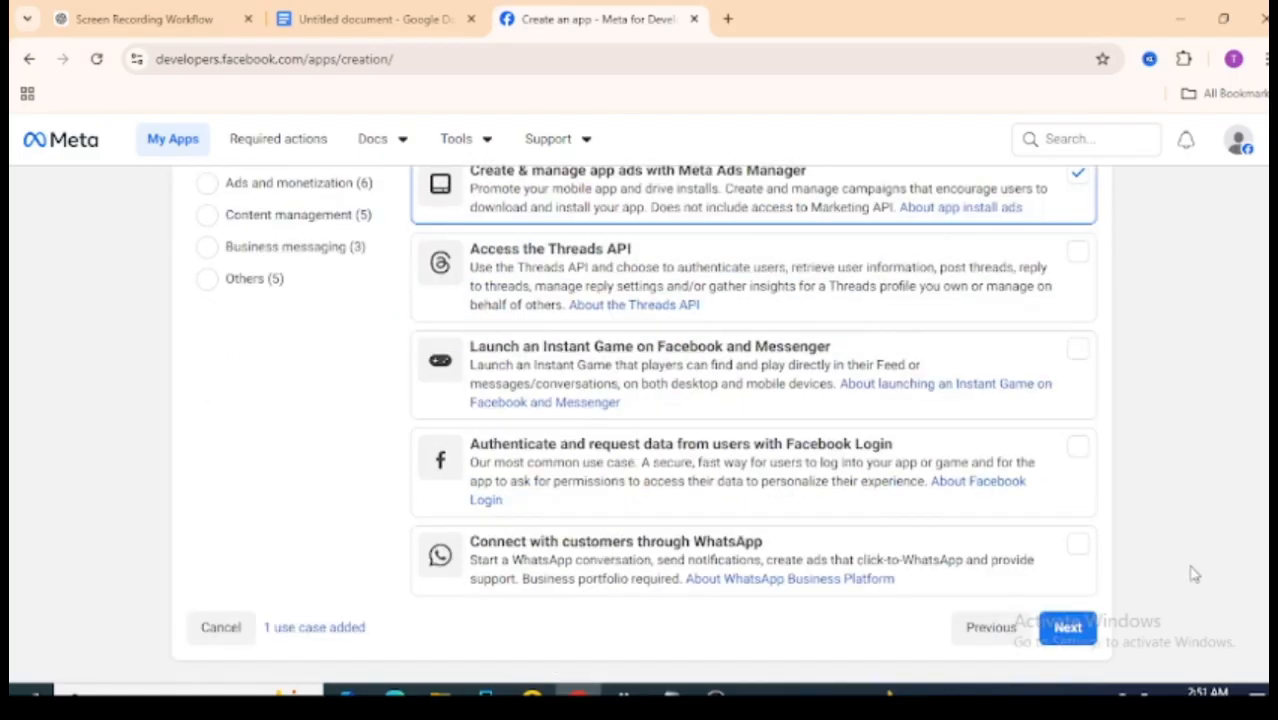
left_click(1068, 630)
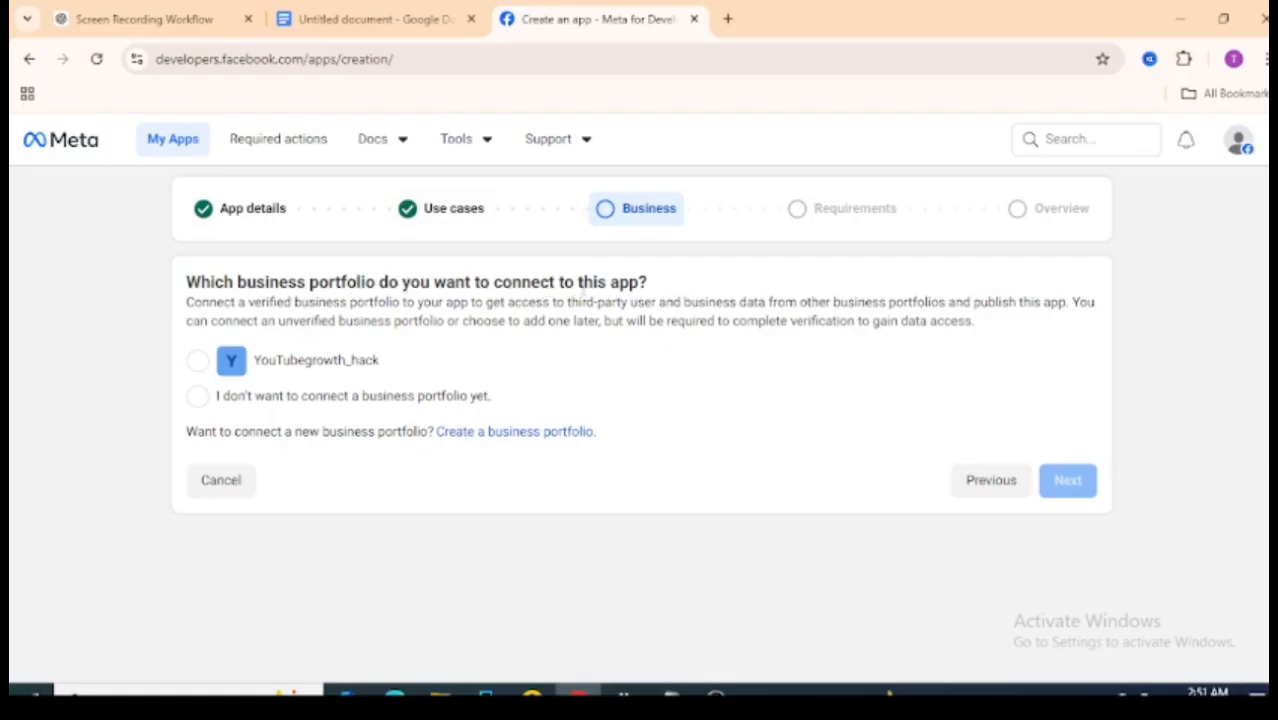
- Connect the app to the existing business portfolio and proceed to Requirements
left_click(196, 363)
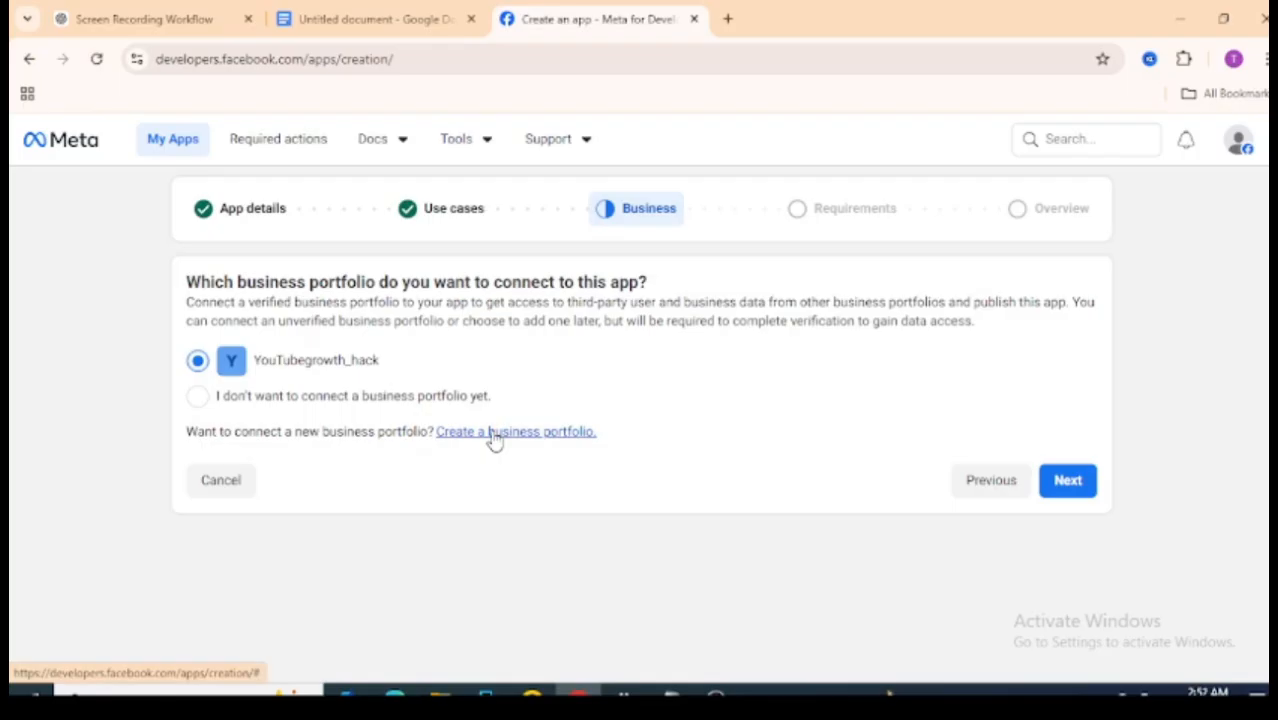
left_click(1068, 480)
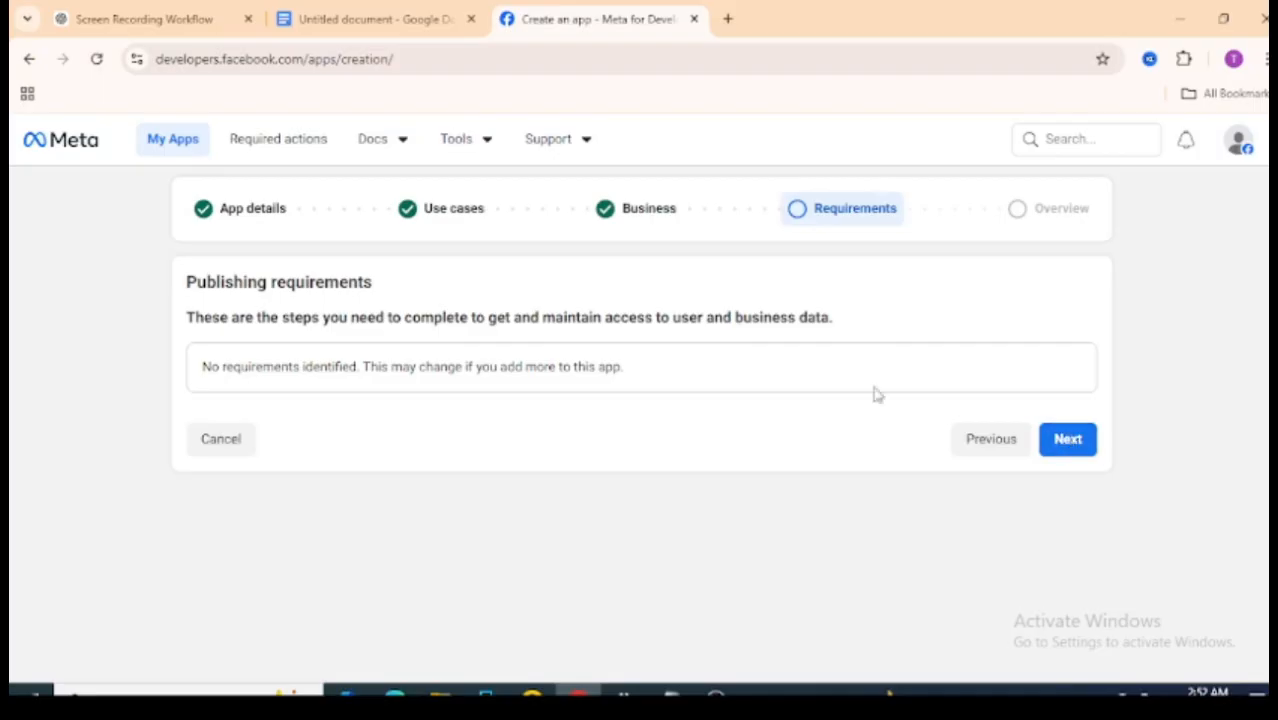
- Review the Testing app overview, submit Create app, and return to the guide
left_click(1068, 446)
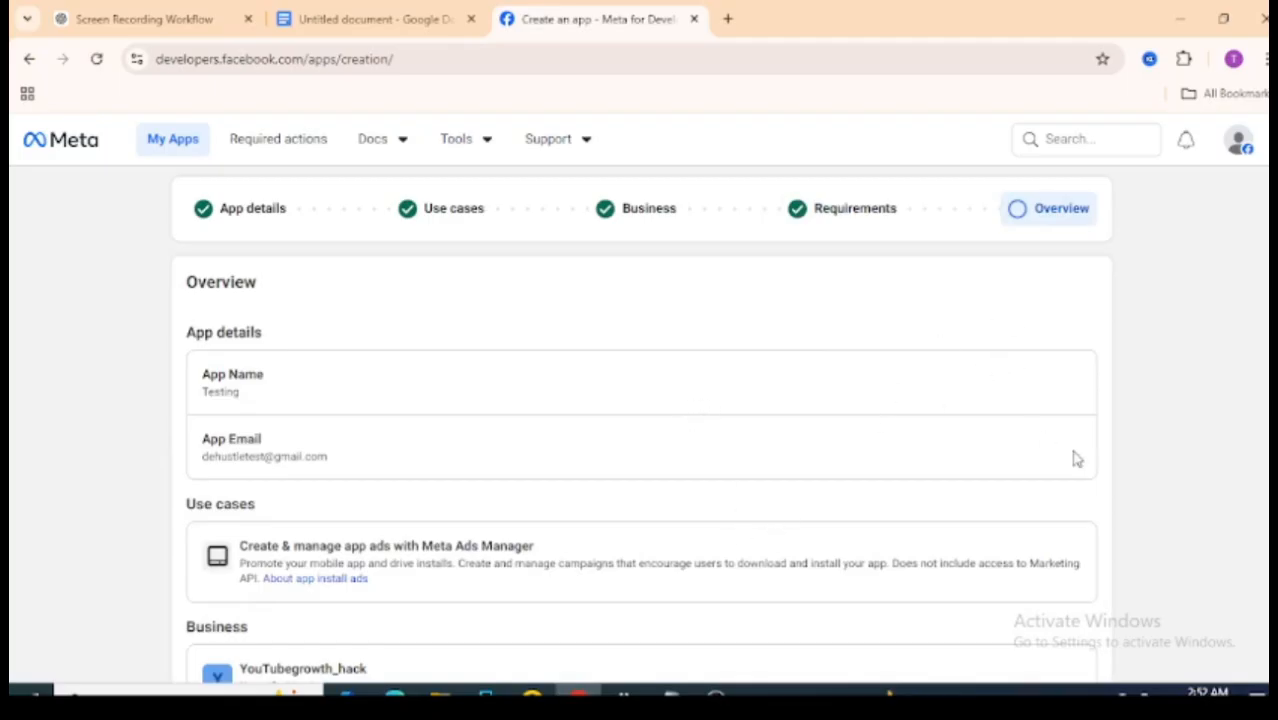
scroll(1203, 388, "down", 3)
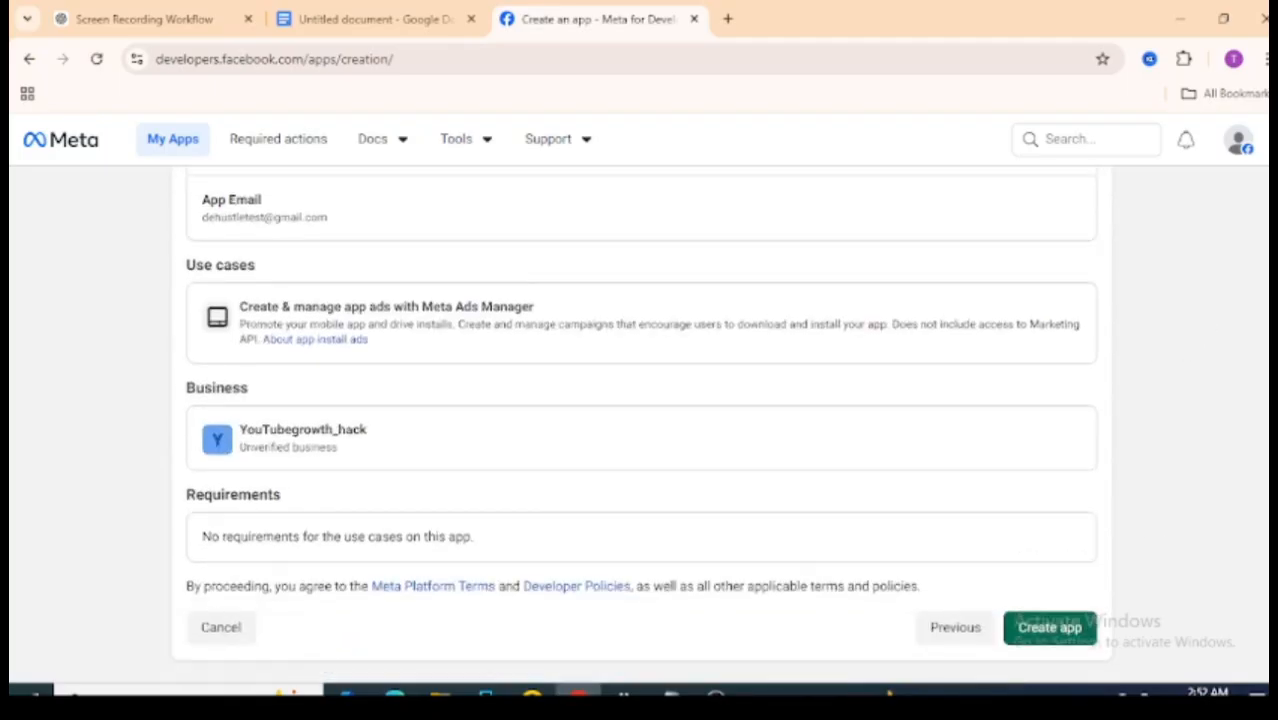
left_click(1060, 637)
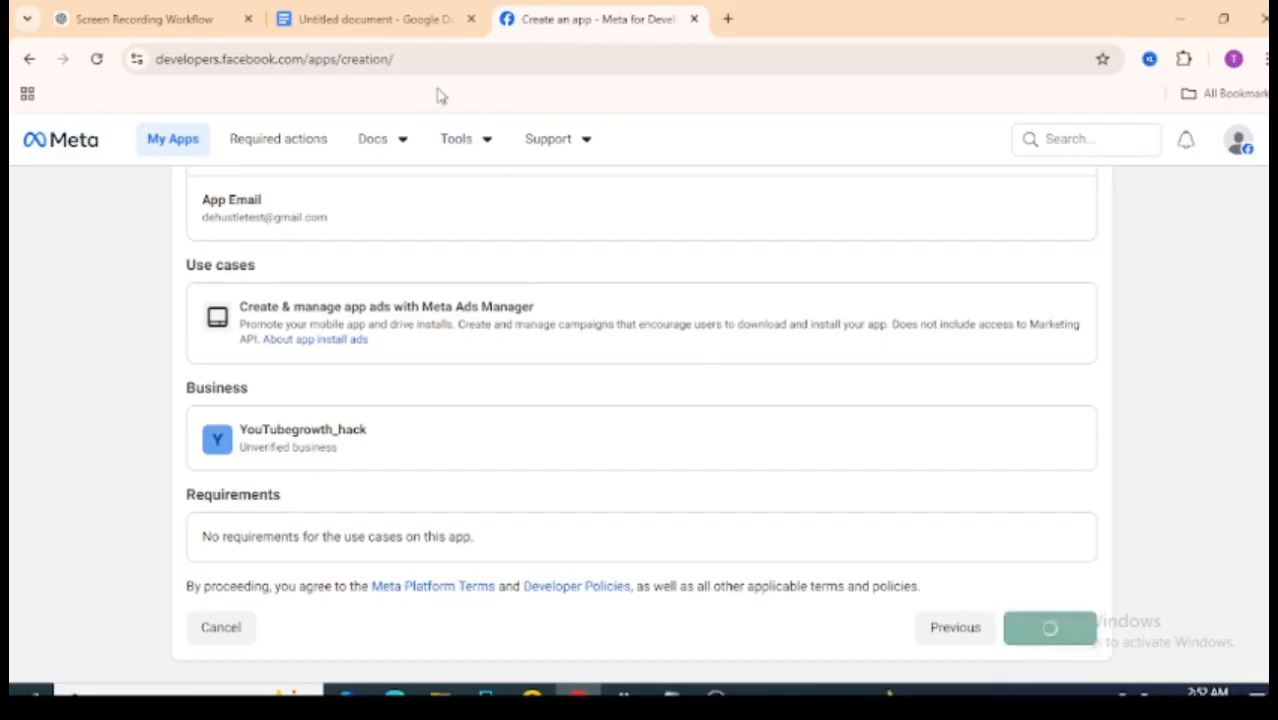
left_click(377, 14)
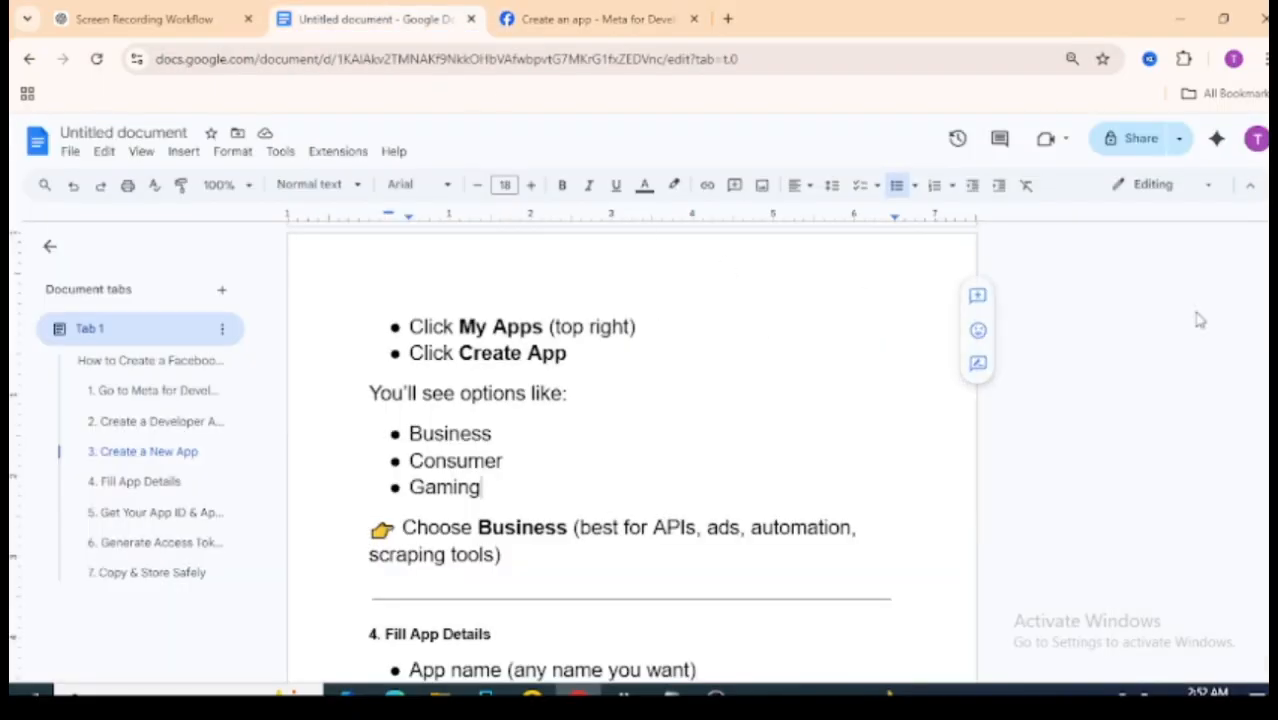
- Read the guide through the App ID and App Secret instructions under Settings → Basic
scroll(632, 450, "down", 4)
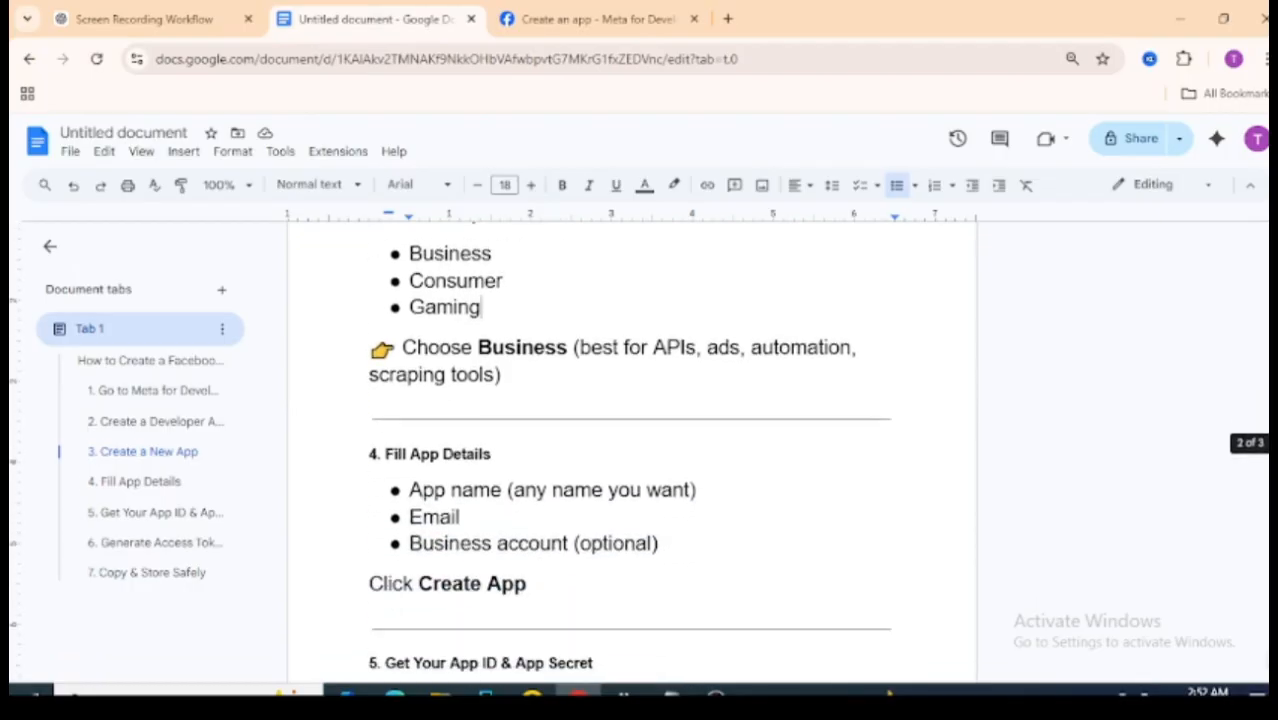
scroll(617, 420, "down", 2)
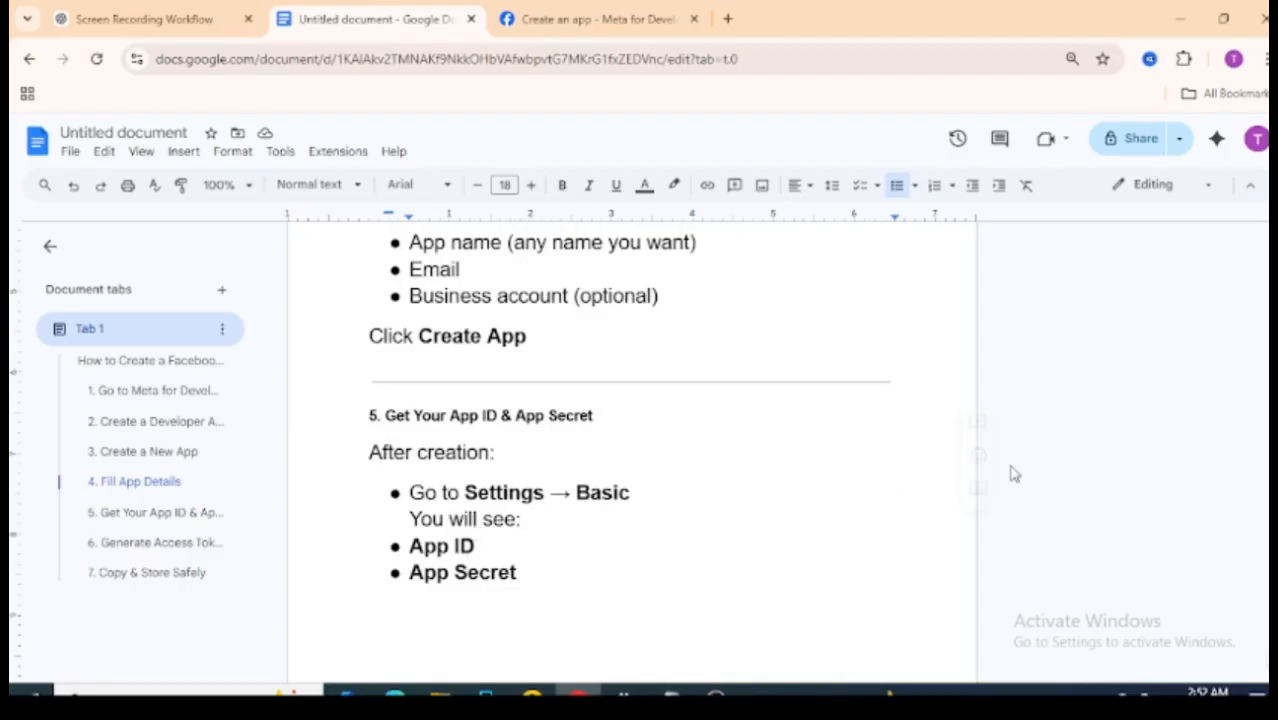
scroll(632, 450, "down", 5)
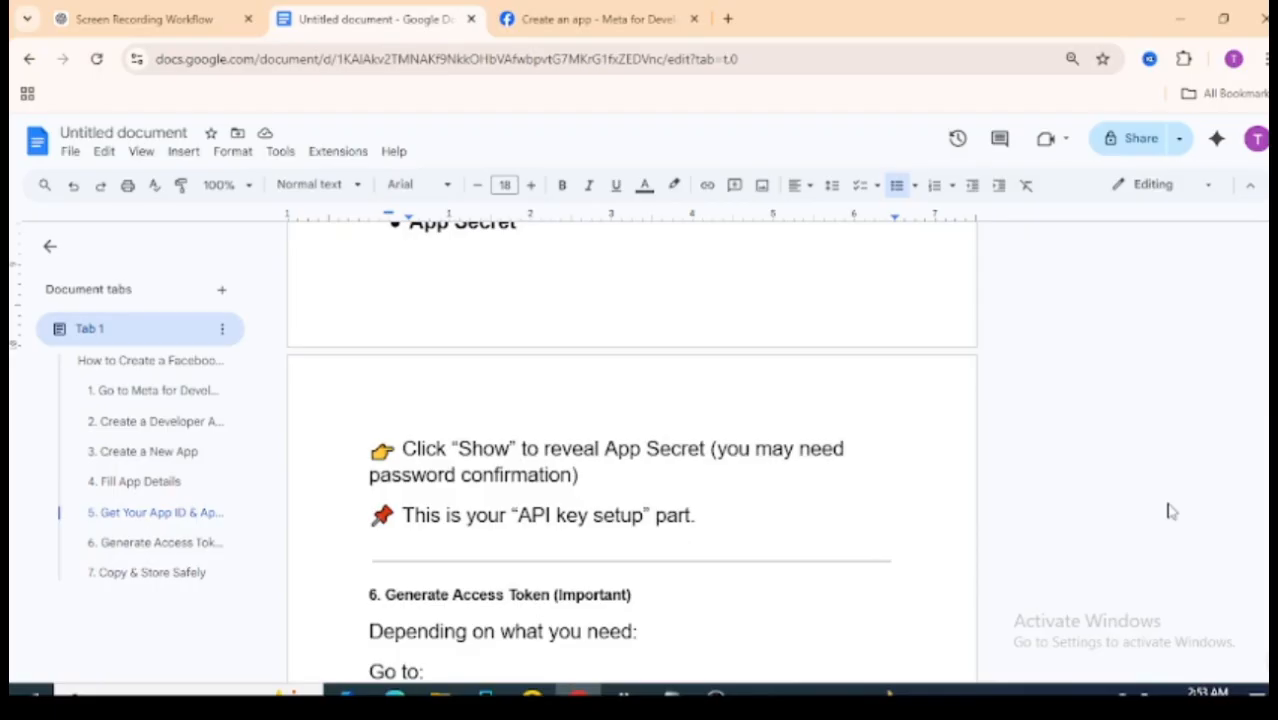
- Confirm the account password to create the Testing app and dismiss the welcome message
left_click(590, 20)
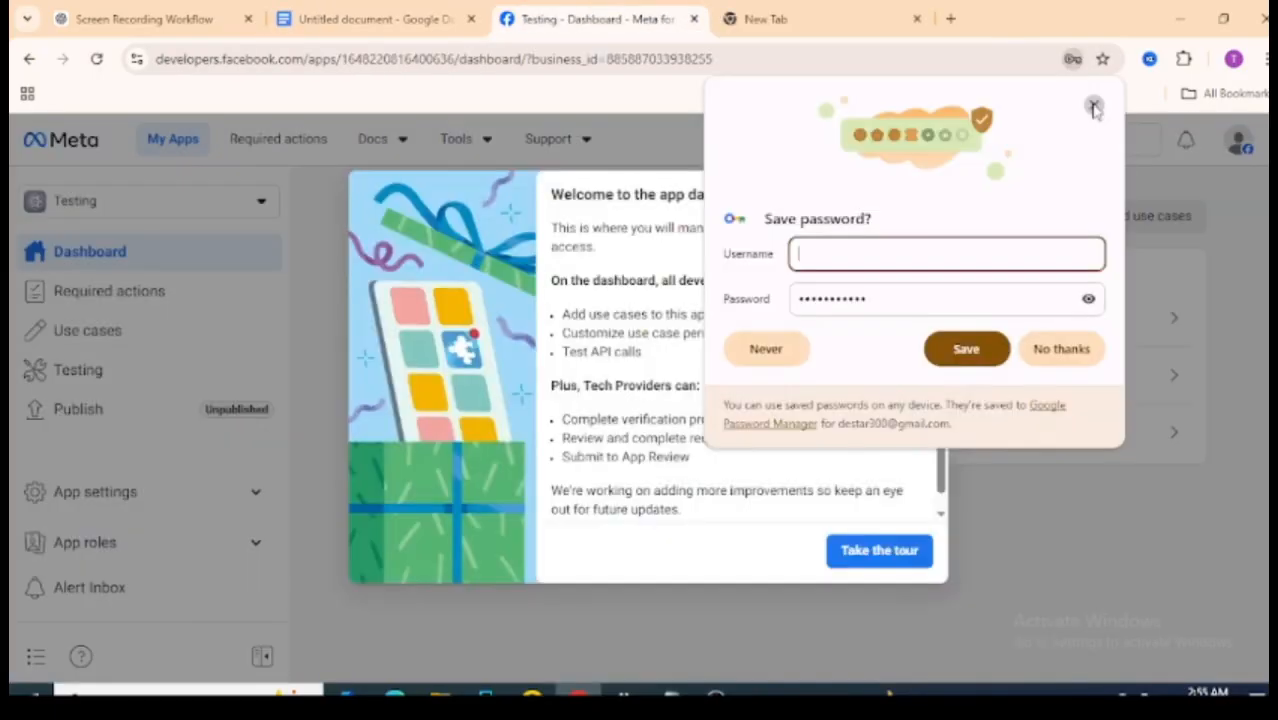
left_click(1093, 106)
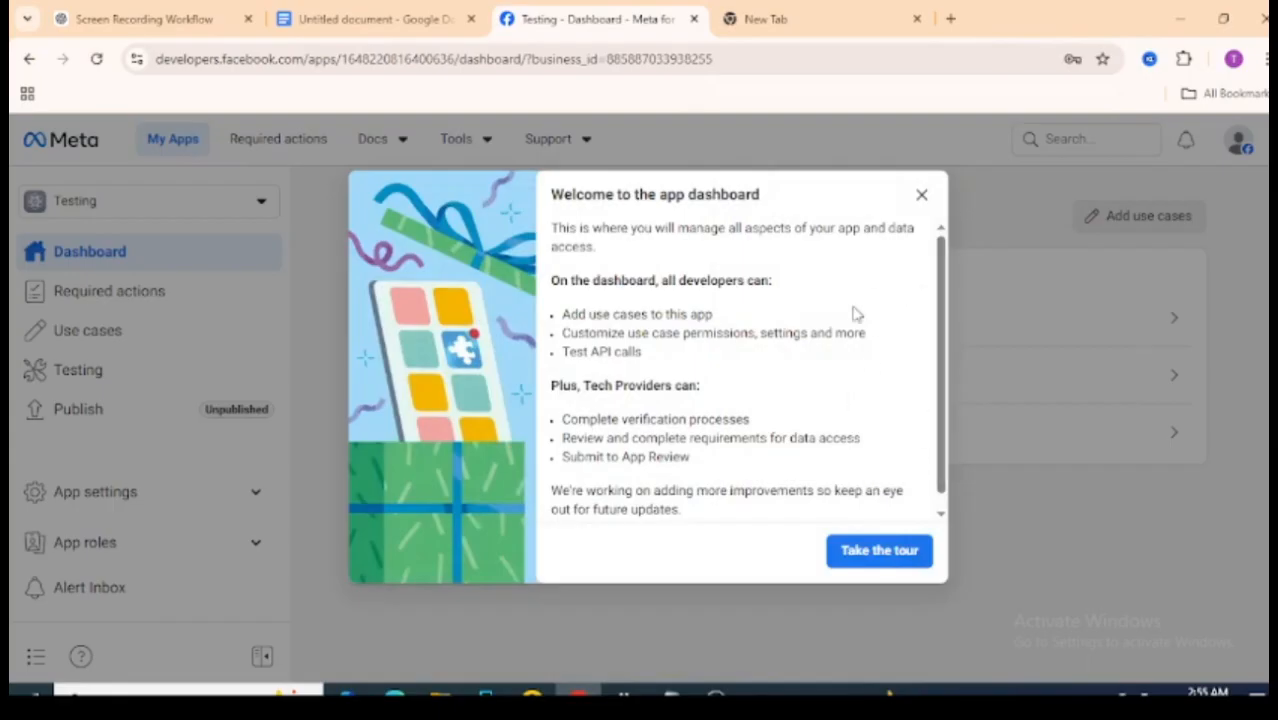
left_click(922, 196)
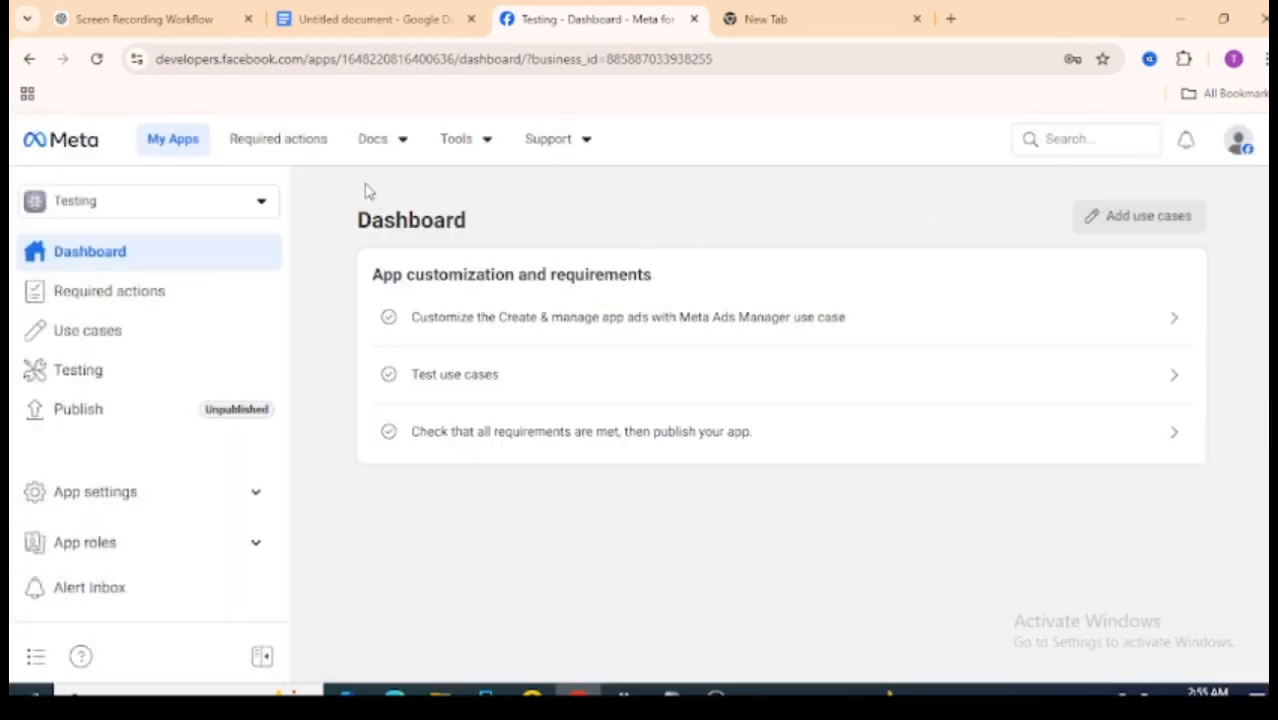
- Check the guide, then expand App settings on the Testing app dashboard
left_click(396, 12)
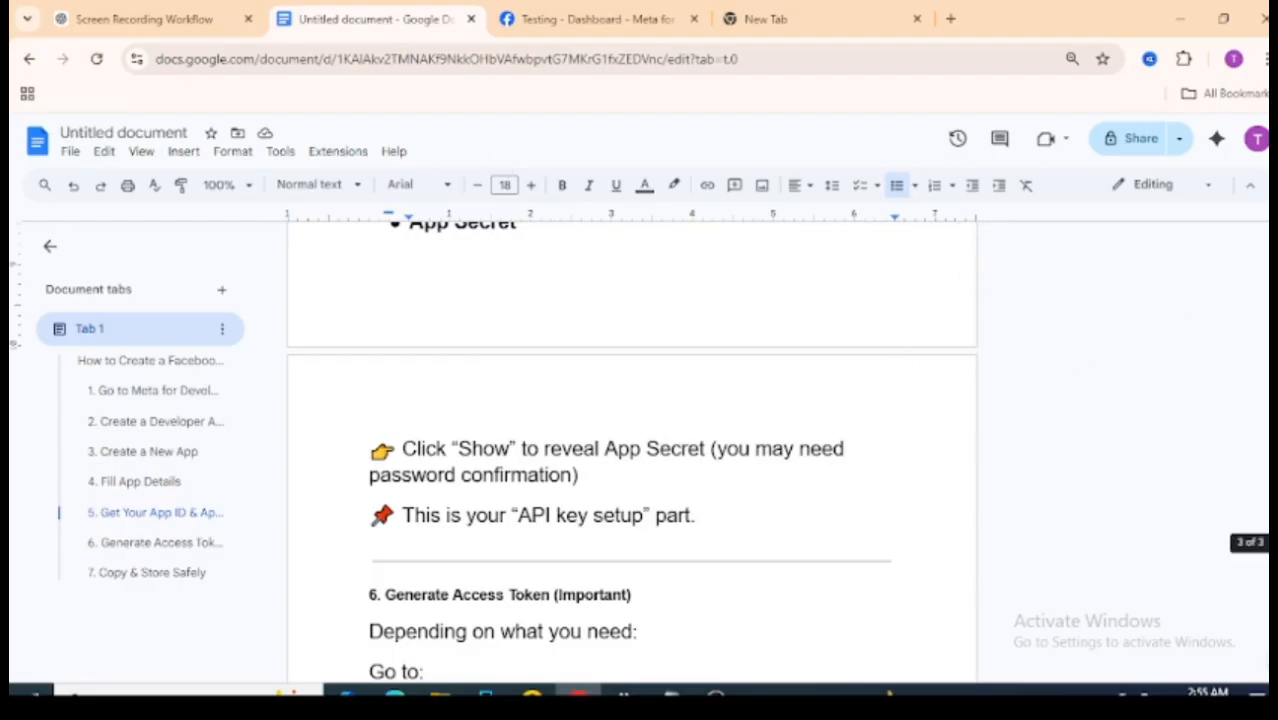
scroll(891, 389, "up", 3)
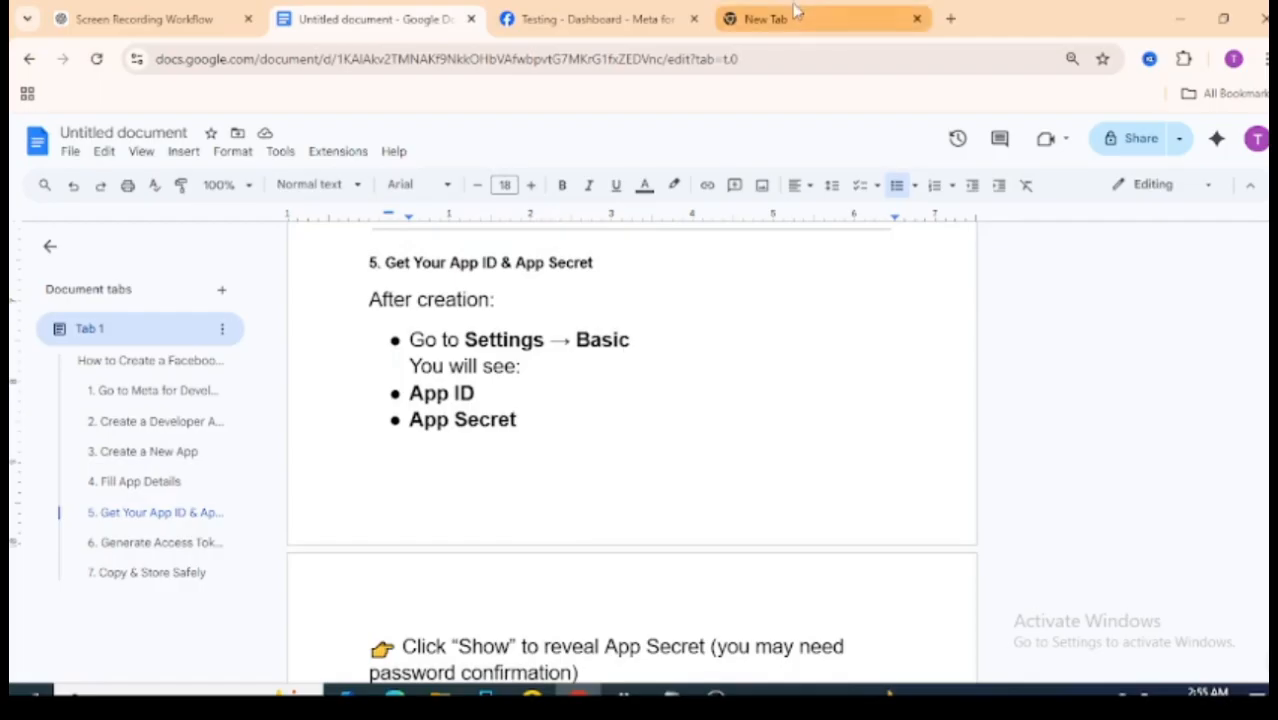
left_click(552, 14)
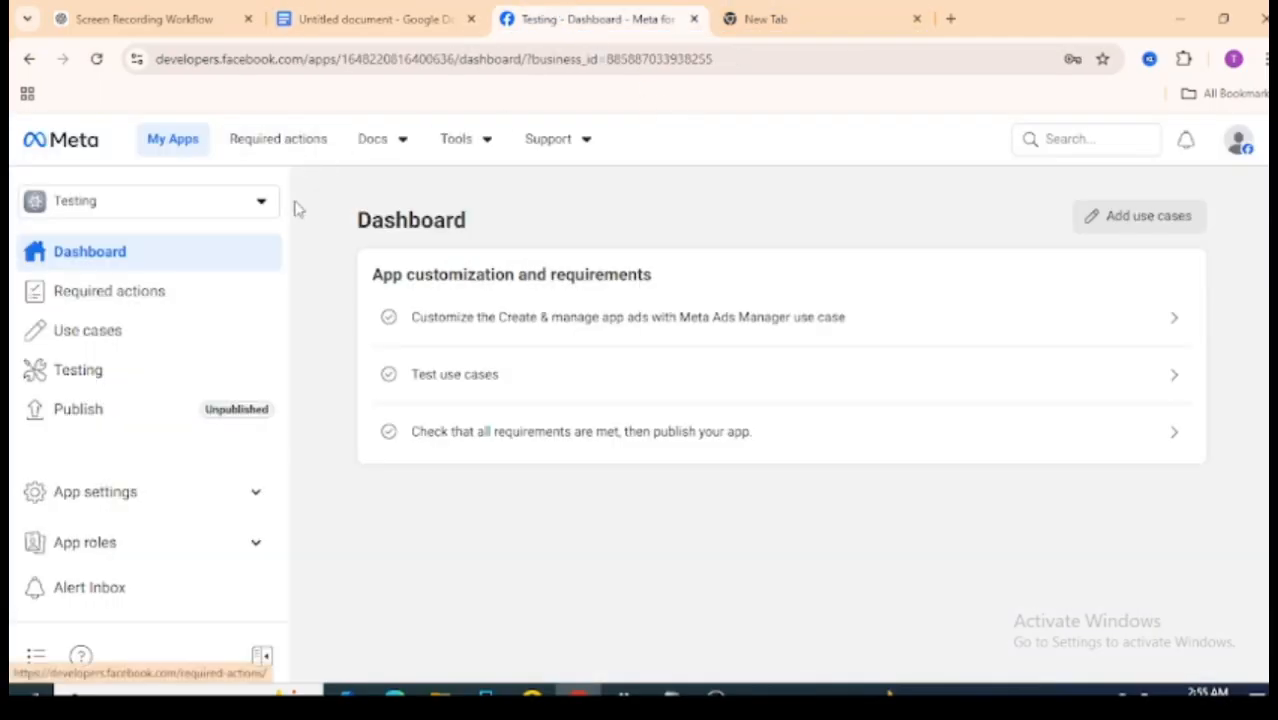
left_click(249, 493)
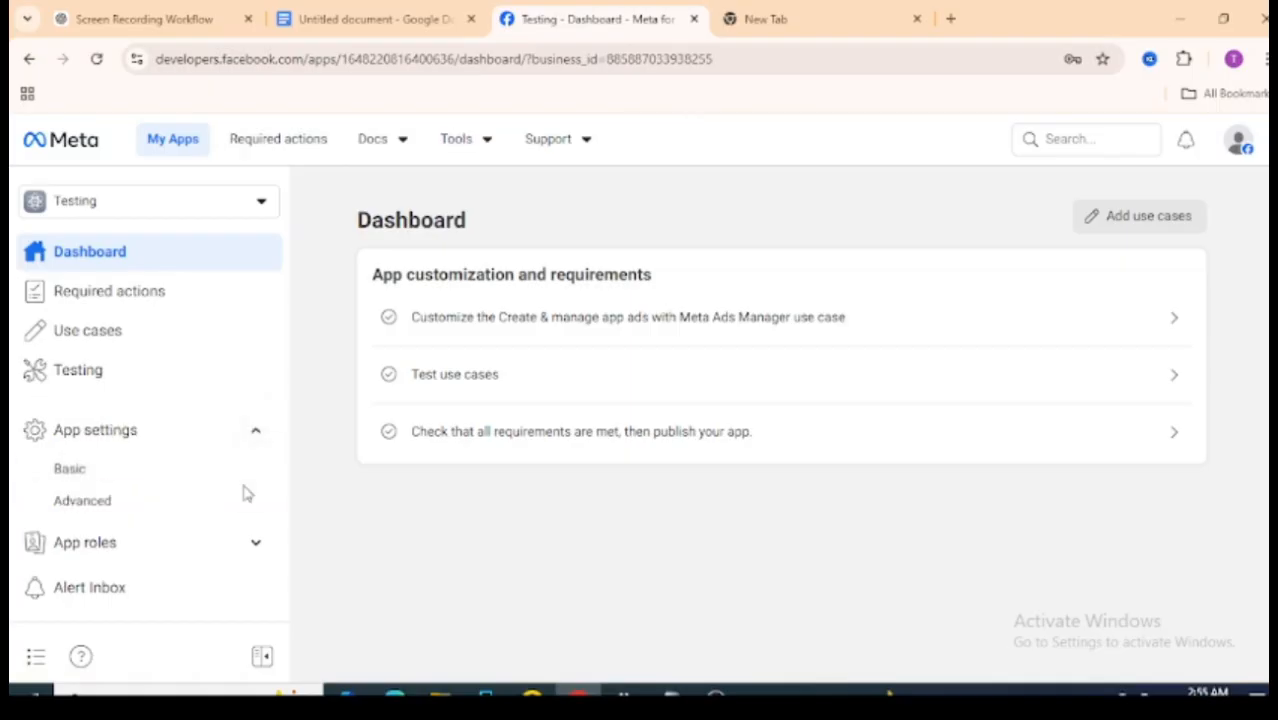
- View the App ID and App secret under App settings > Basic, then check the guide's next step
left_click(104, 474)
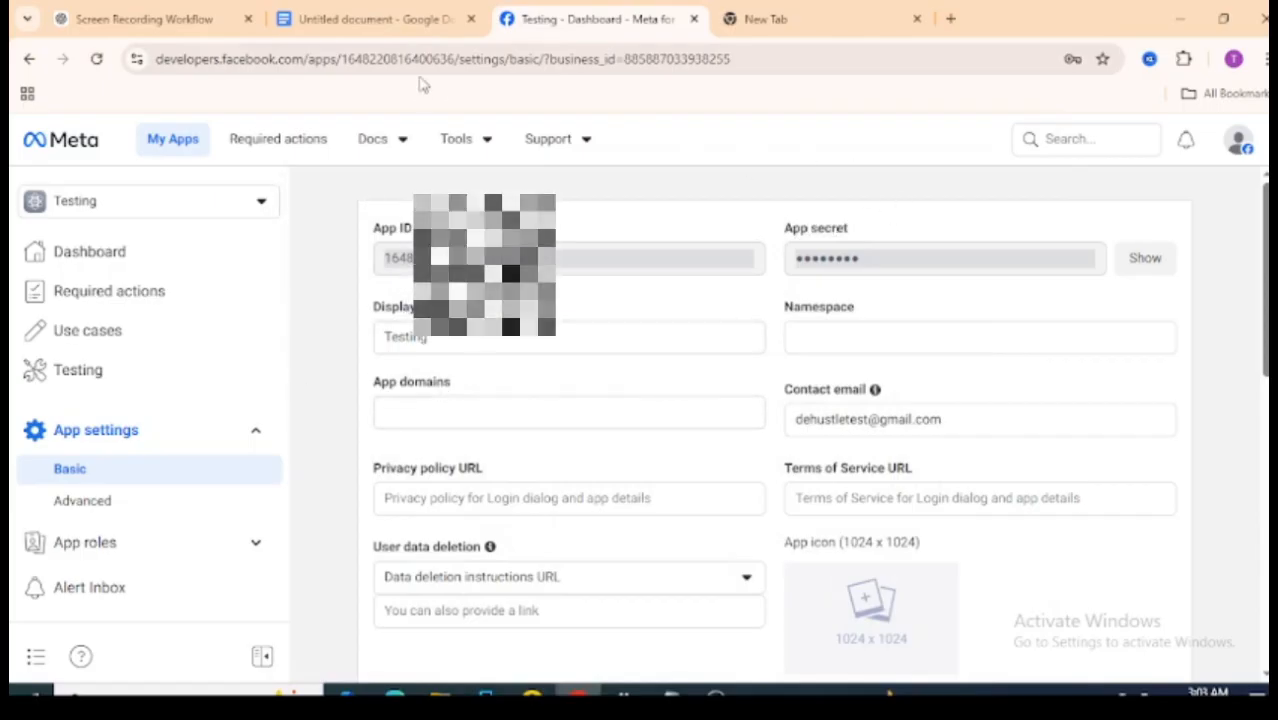
left_click(416, 19)
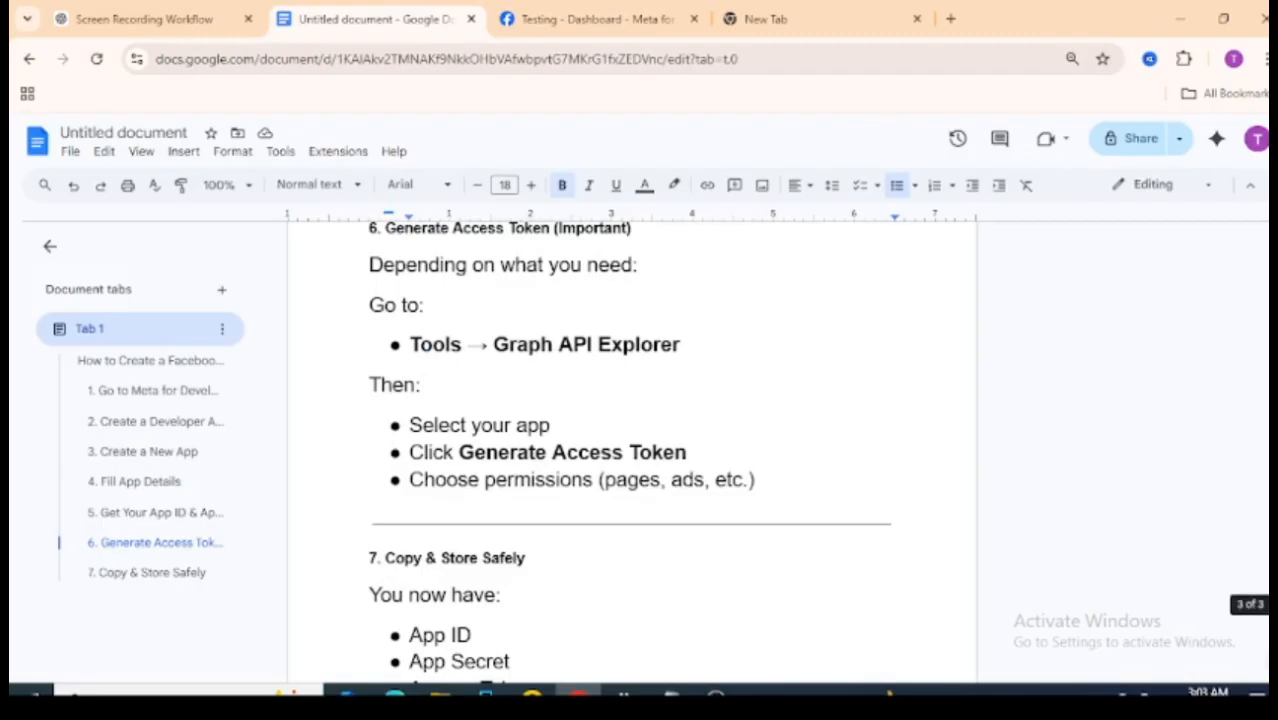
- Scroll up to the guide's Generate Access Token section
scroll(877, 456, "up", 1)
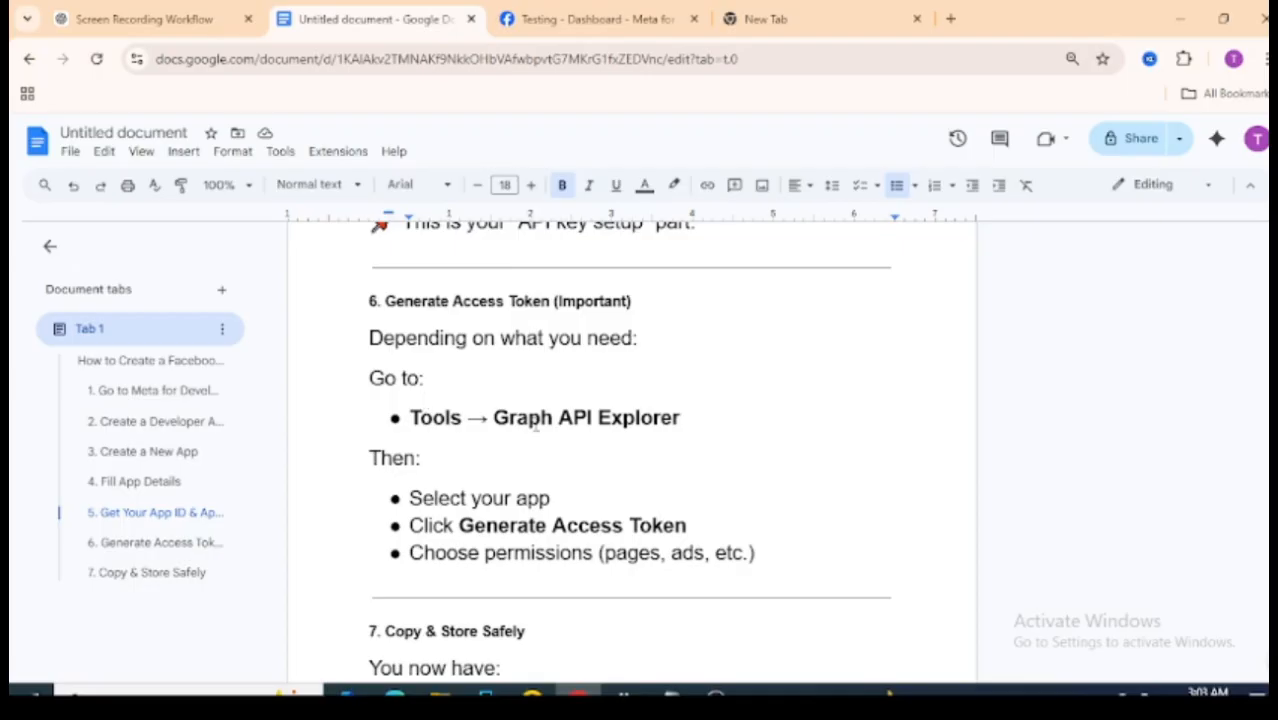
- Open Tools > Graph API Explorer with the Testing app selected, cross-checking the guide
left_click(610, 14)
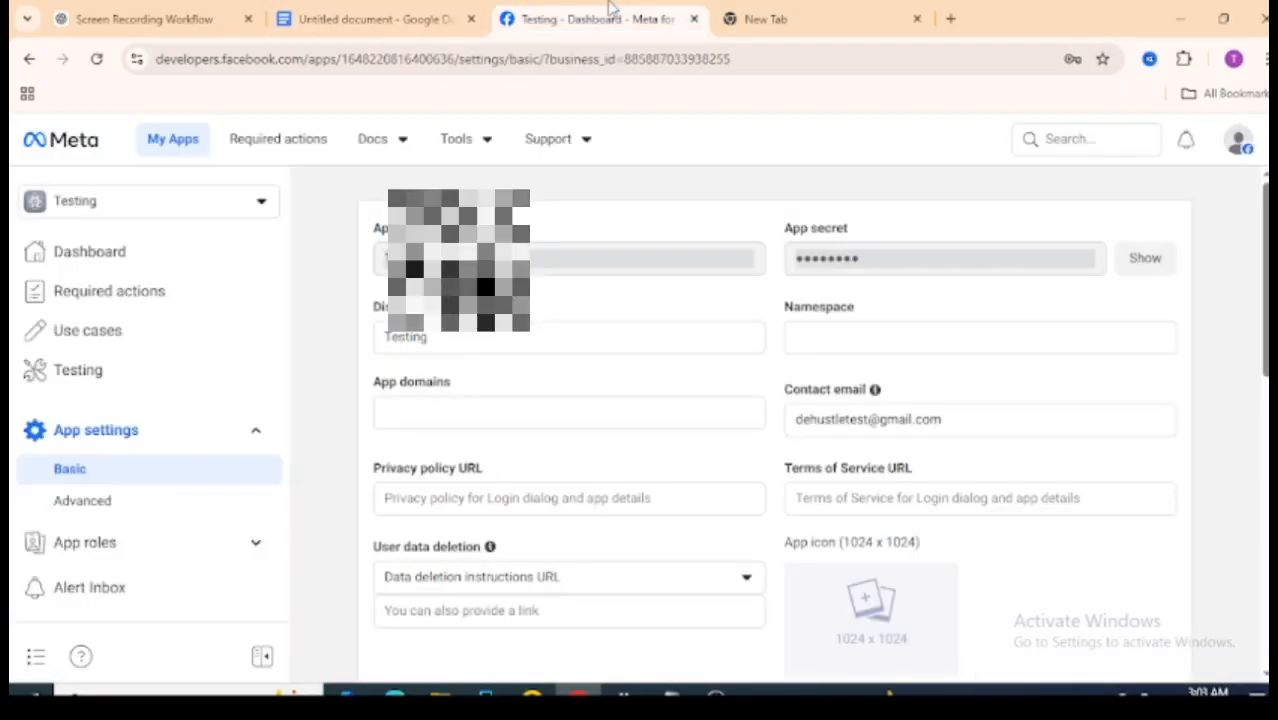
left_click(489, 143)
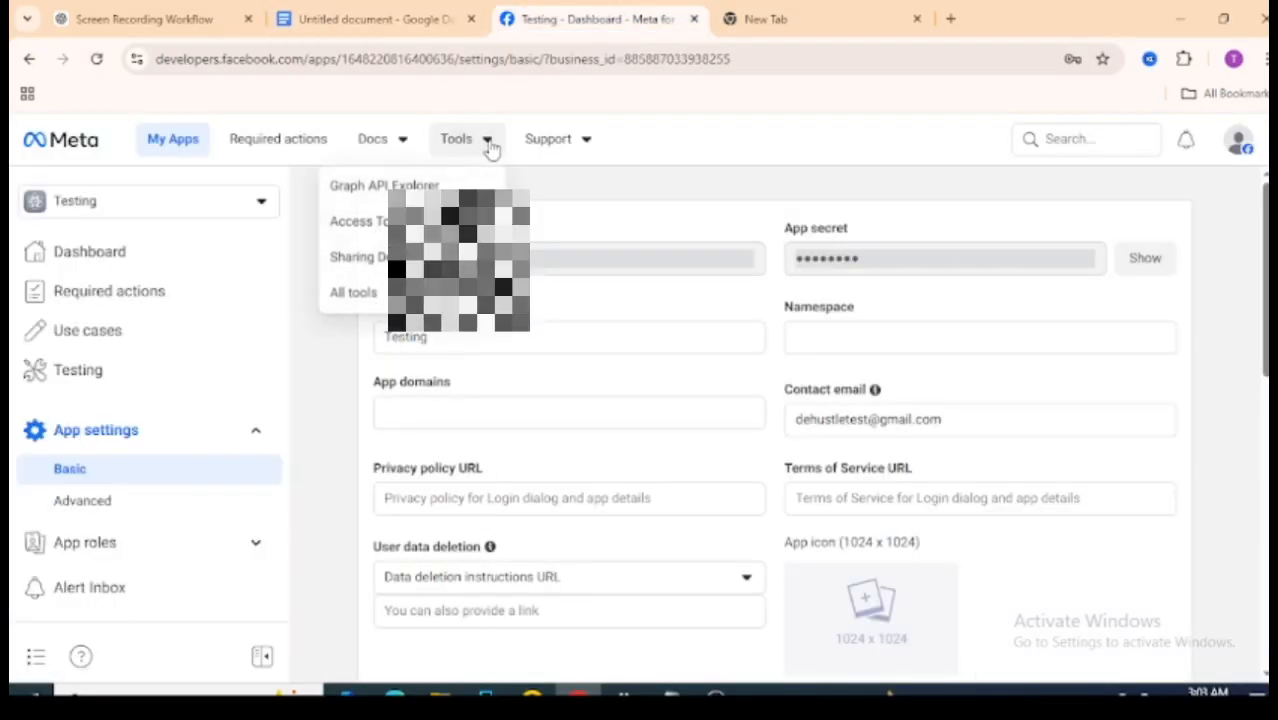
left_click(390, 185)
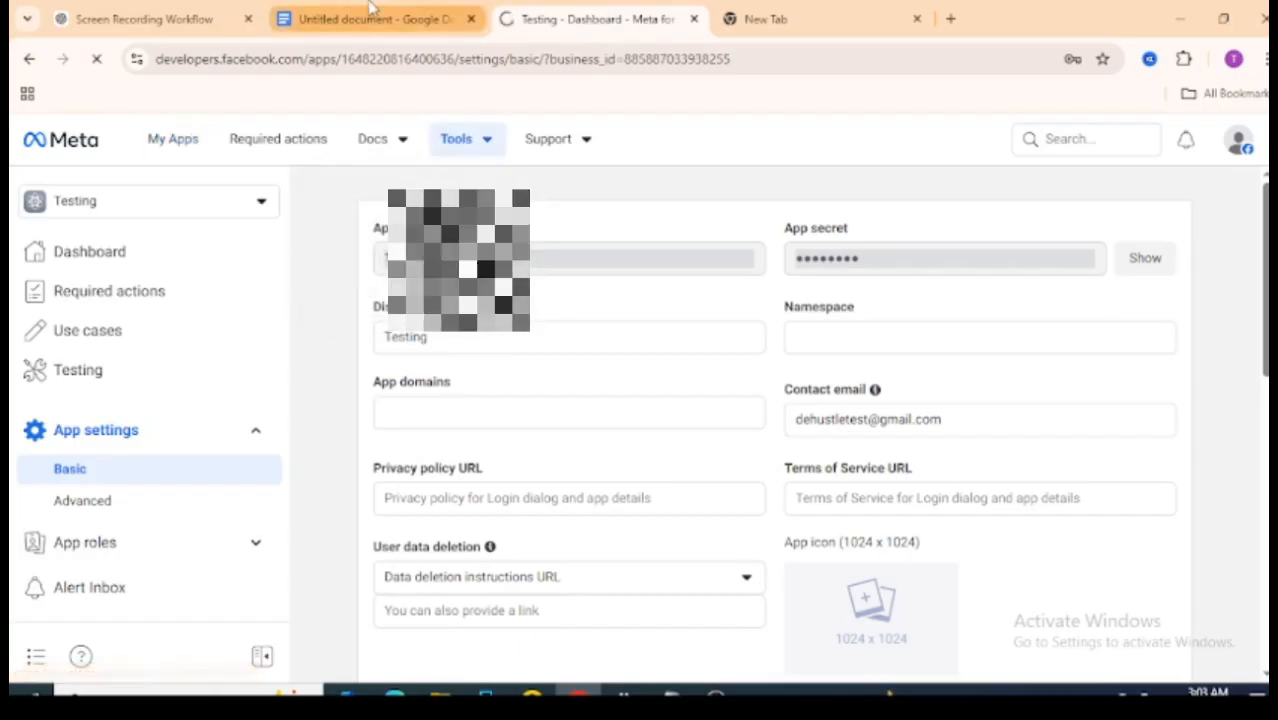
left_click(375, 19)
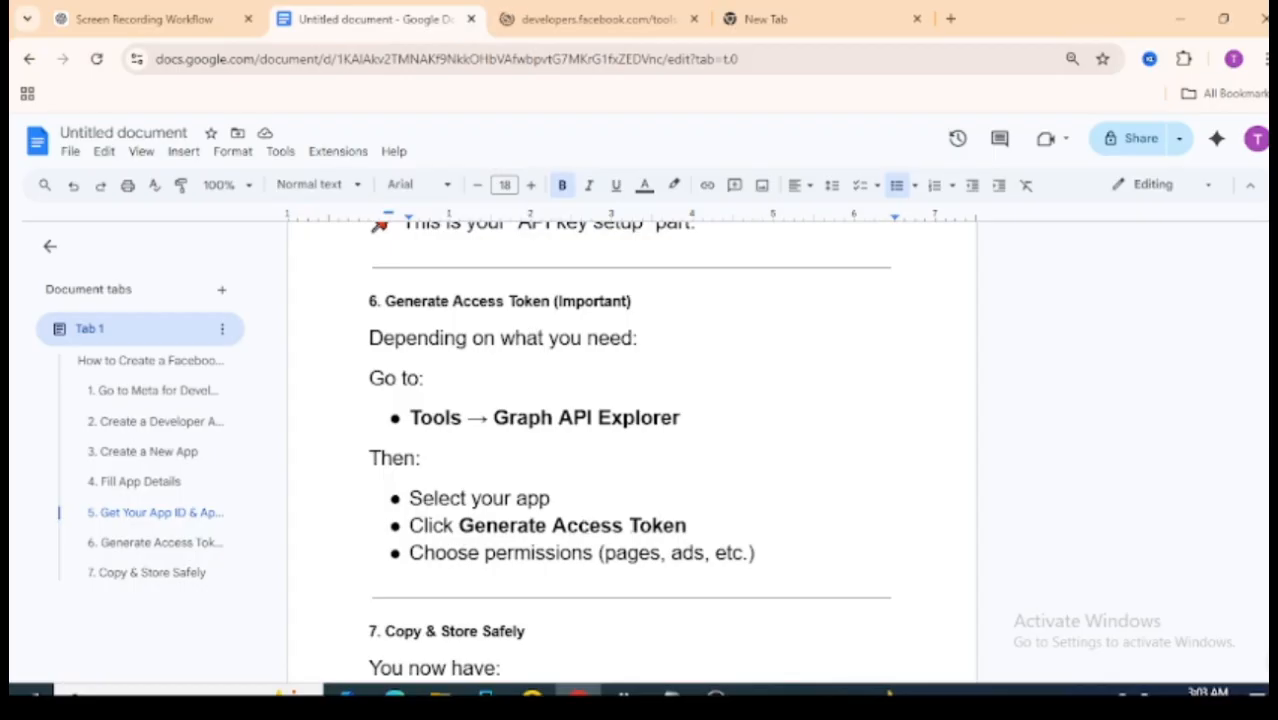
left_click(510, 19)
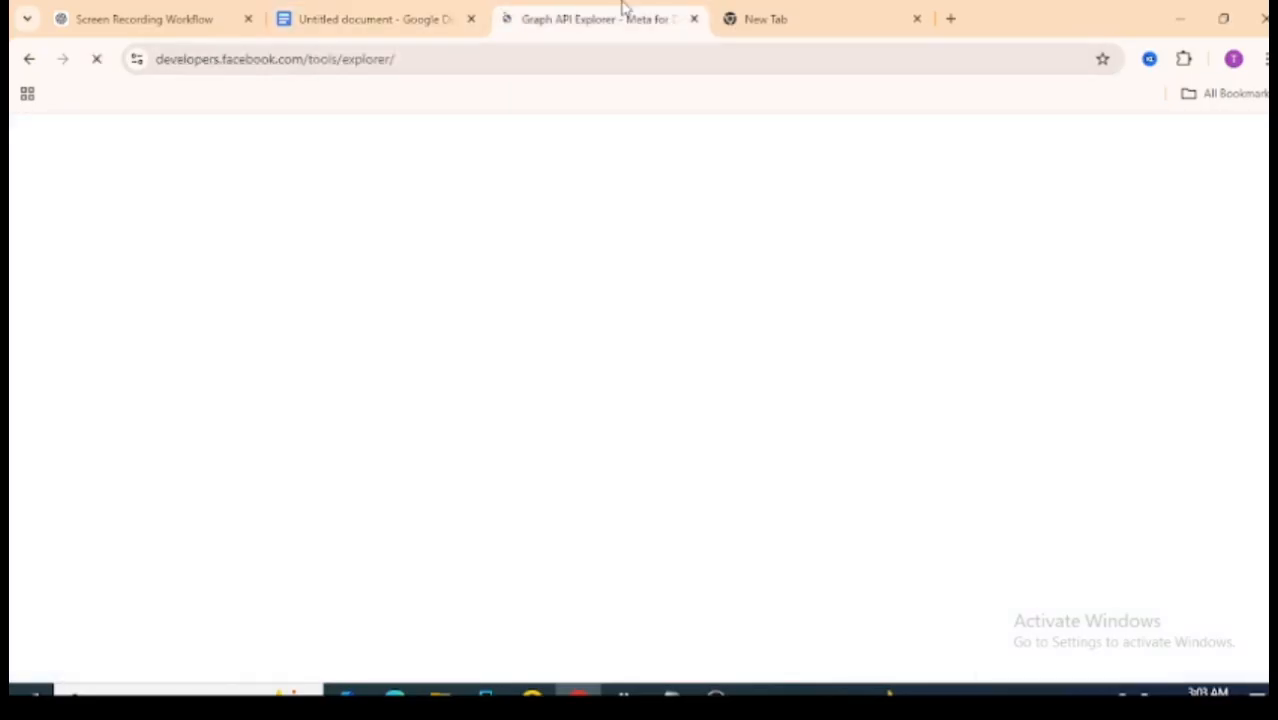
left_click(388, 10)
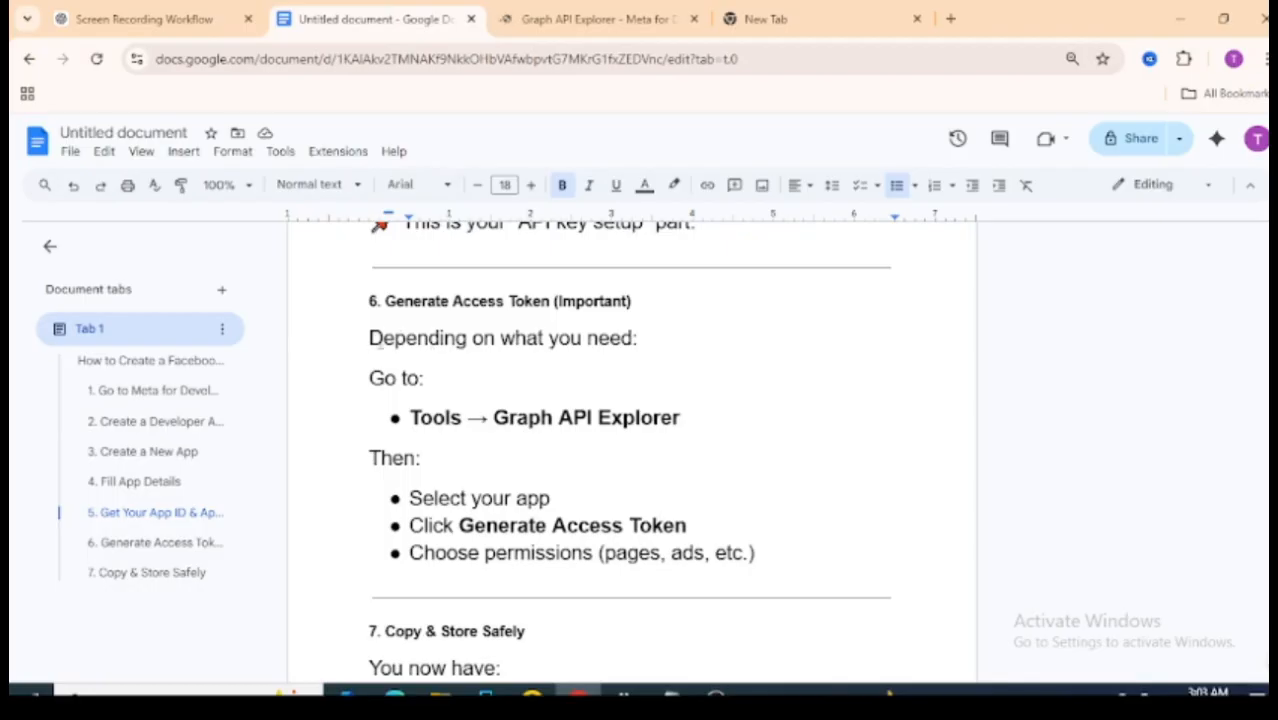
left_click(628, 8)
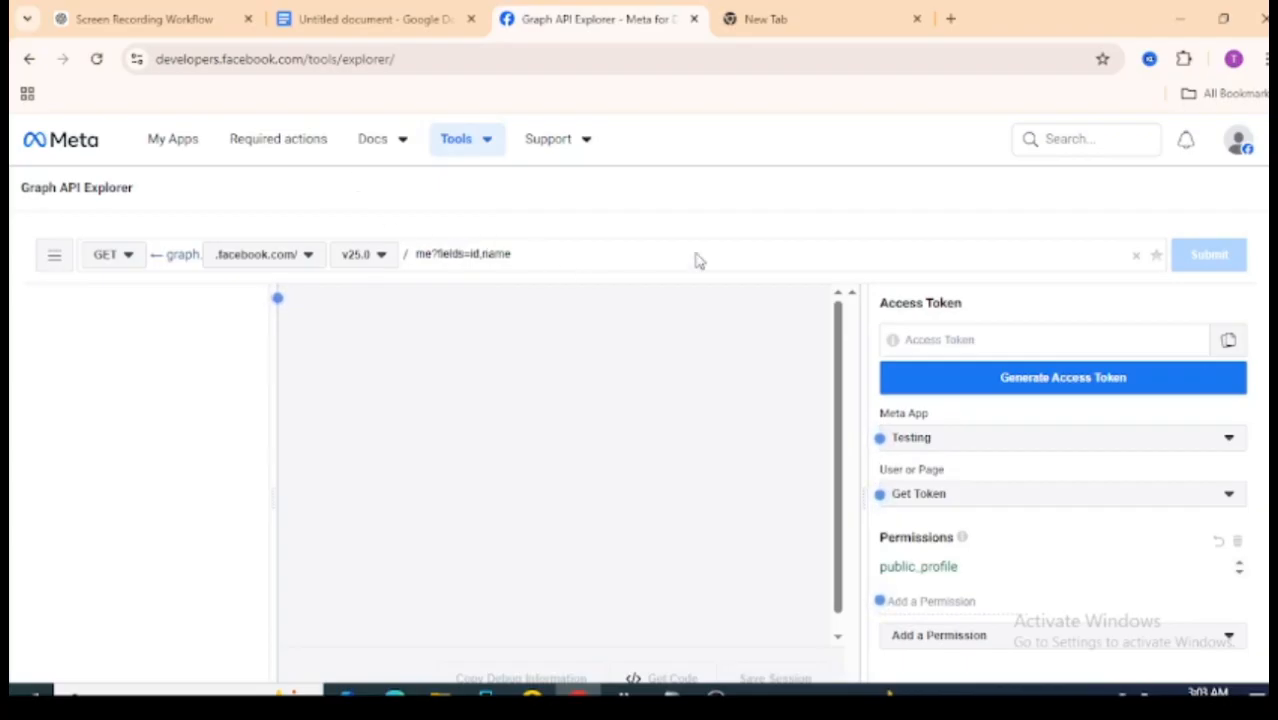
- Reread the guide's access-token steps, then check the Explorer's permission list without adding any
left_click(380, 17)
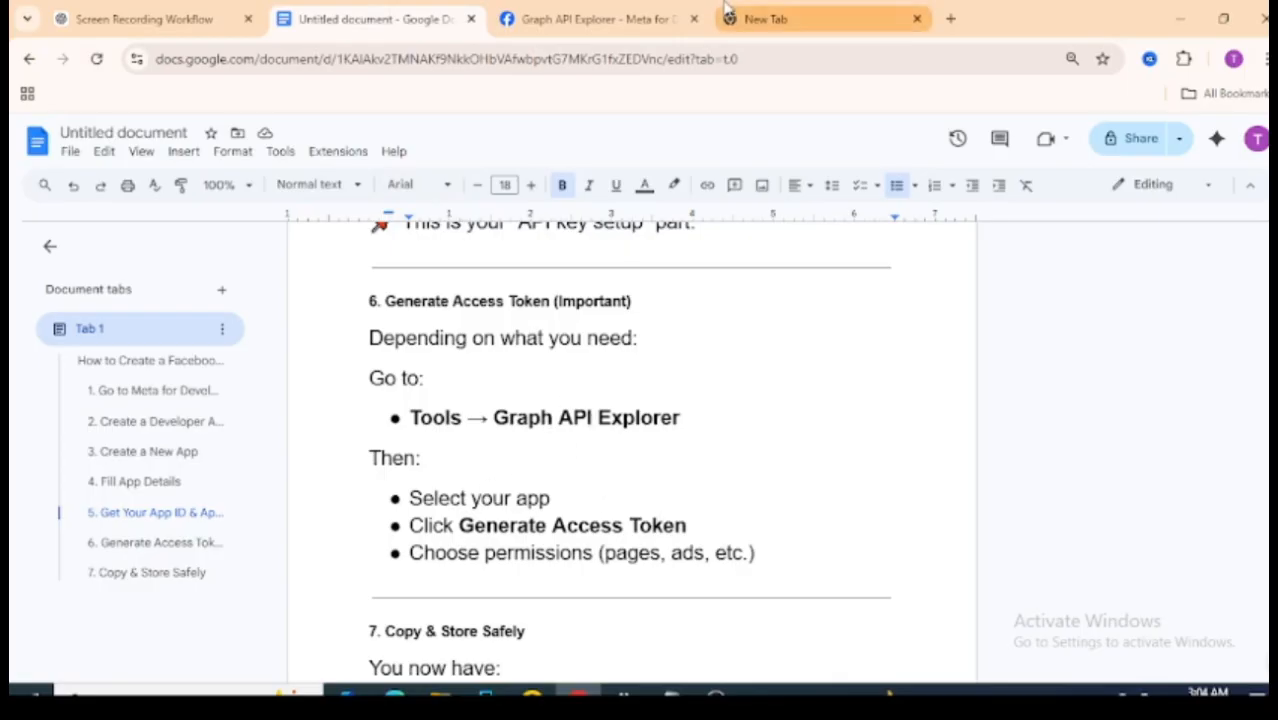
left_click(590, 18)
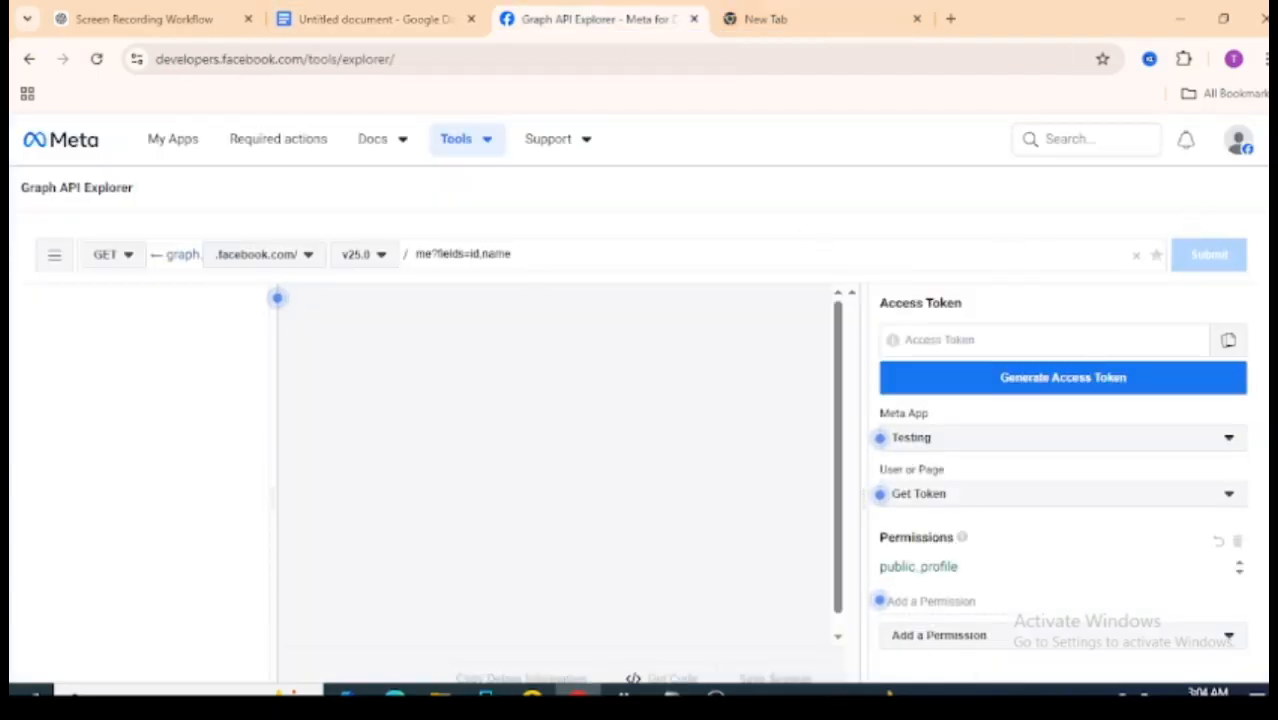
scroll(640, 424, "down", 1)
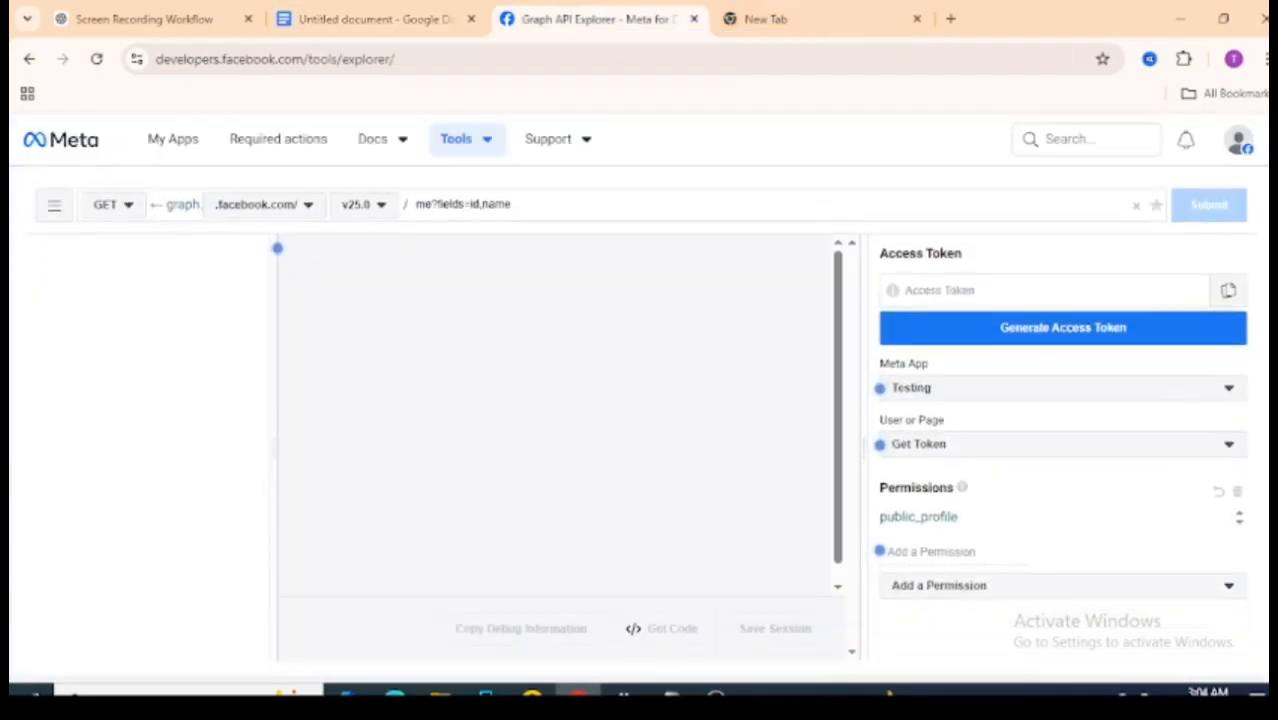
scroll(640, 430, "down", 3)
scroll(640, 430, "up", 3)
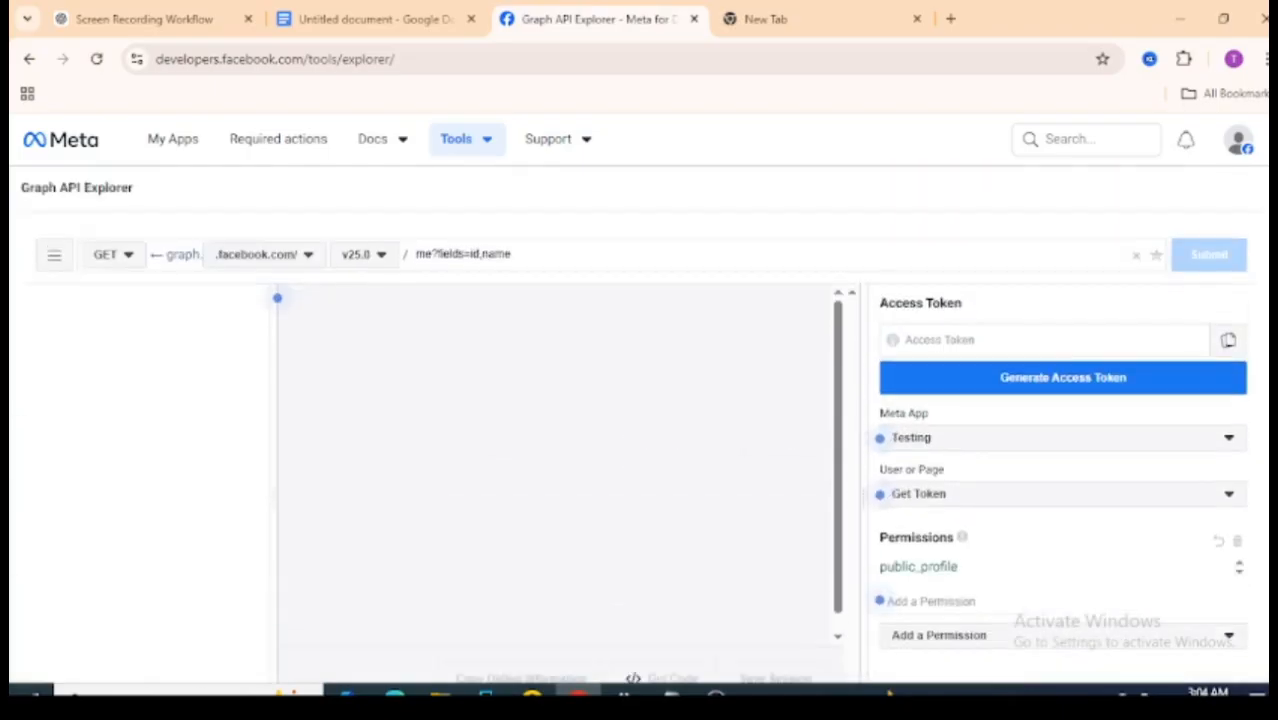
scroll(600, 250, "down", 1)
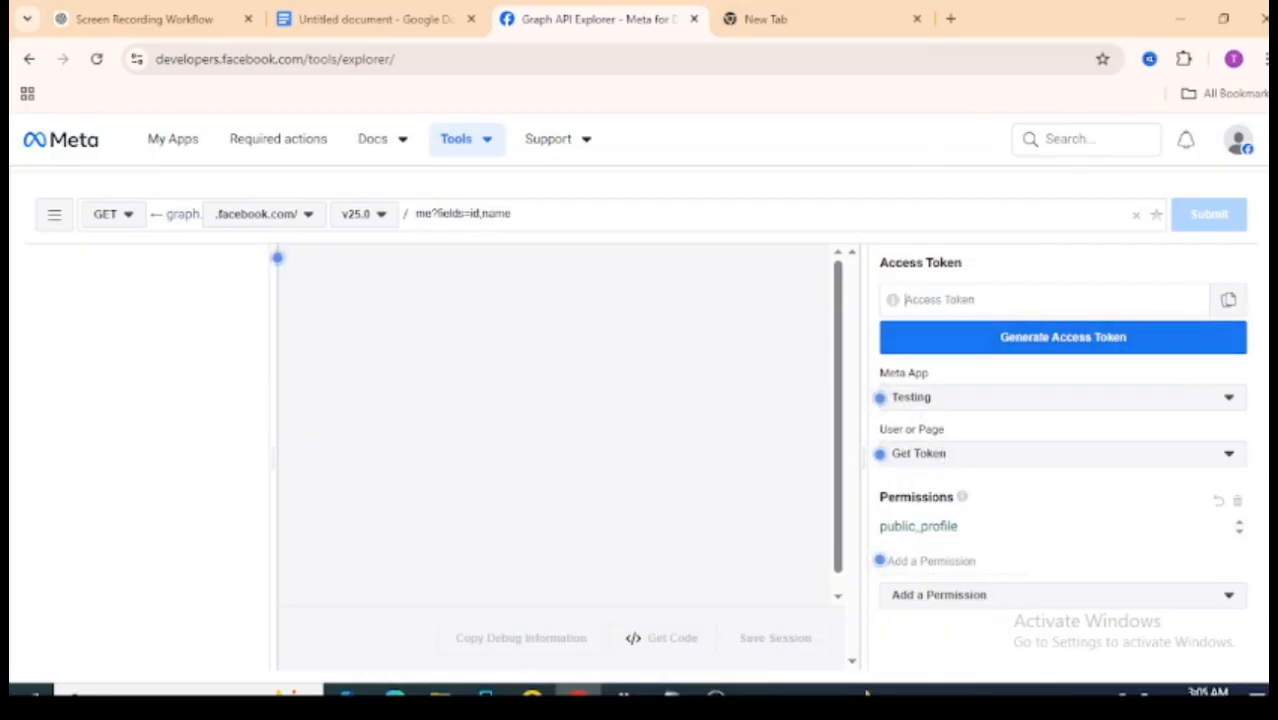
scroll(1190, 400, "down", 3)
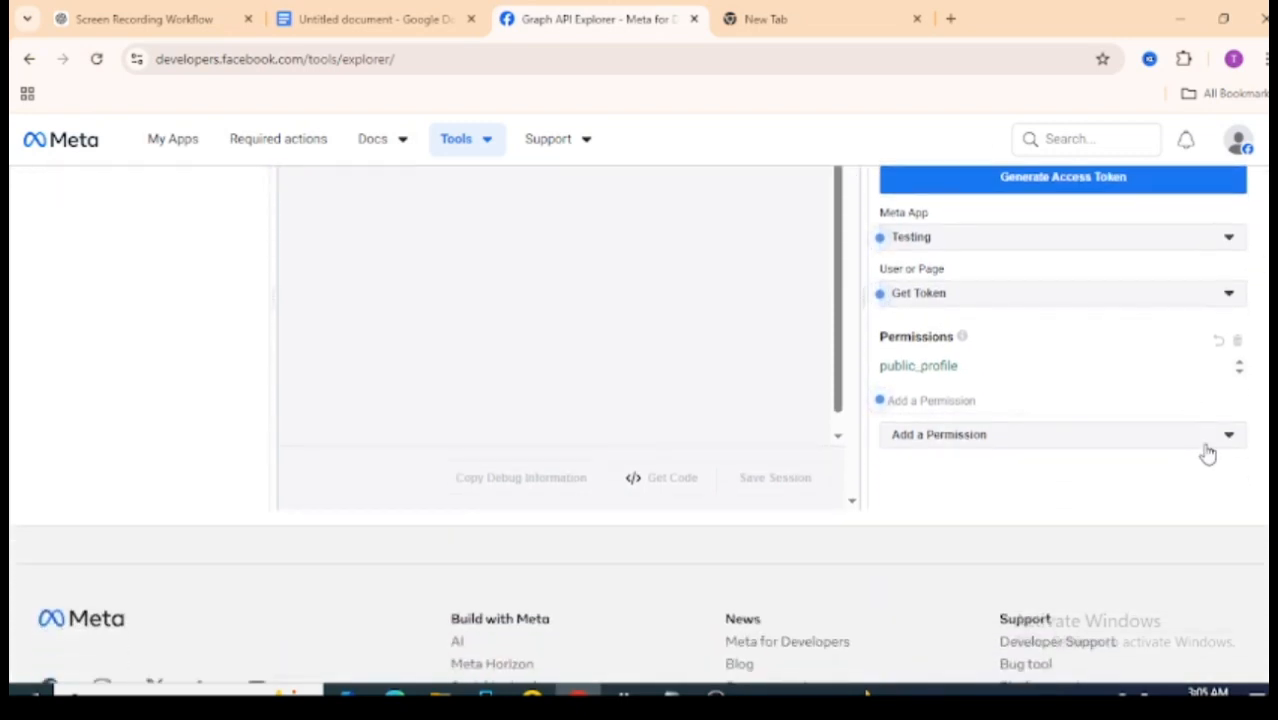
left_click(1208, 449)
left_click(1208, 451)
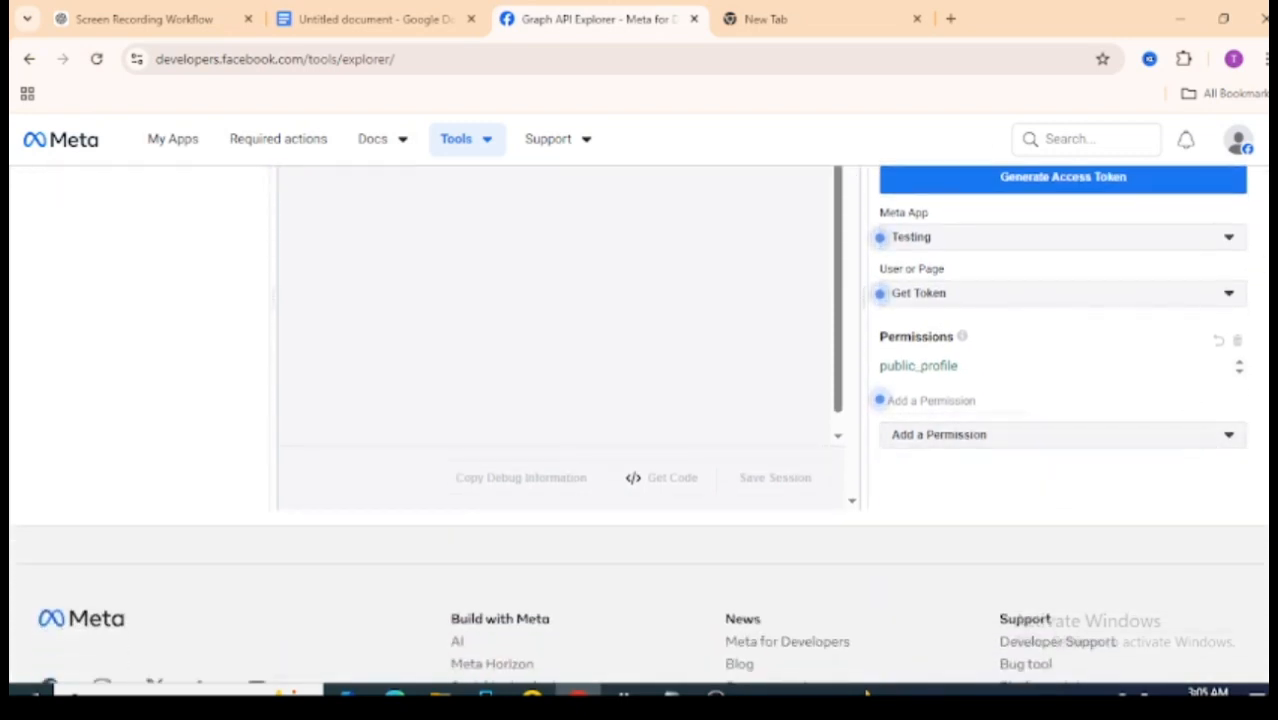
scroll(1100, 400, "up", 3)
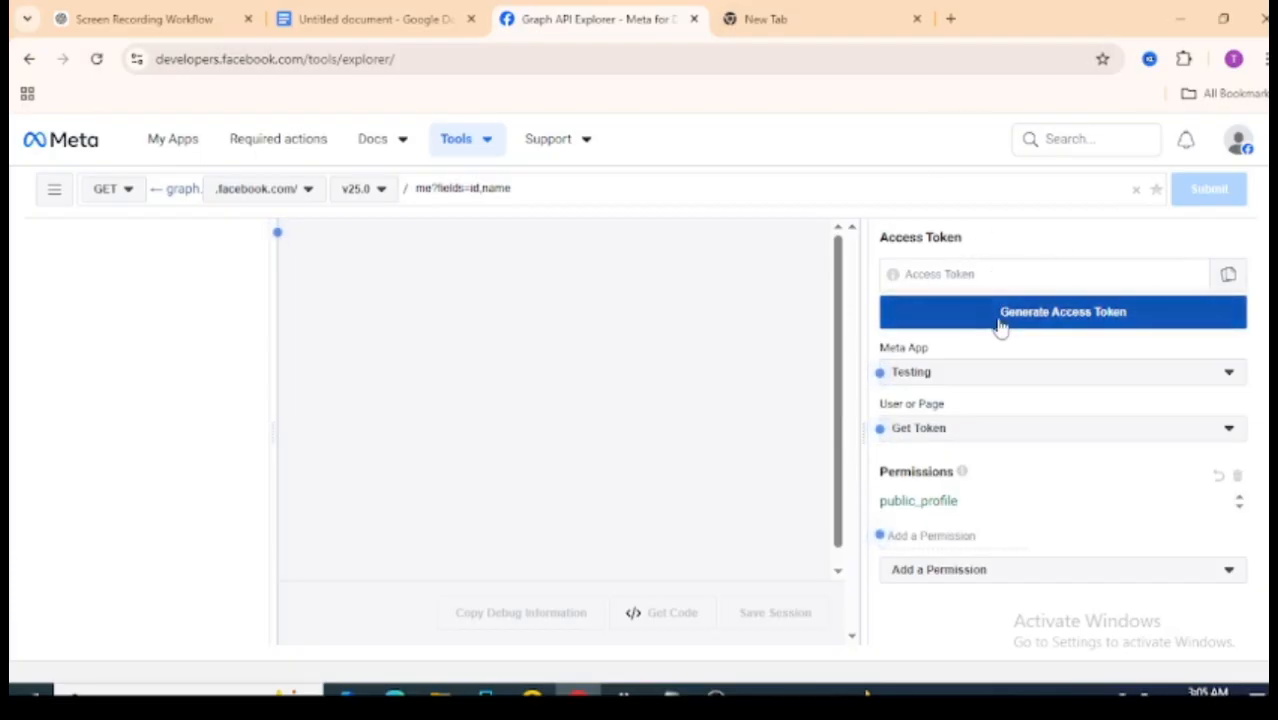
- Keep Testing as the Meta App, try Generate Access Token, and dismiss the login popup
left_click(947, 376)
left_click(947, 376)
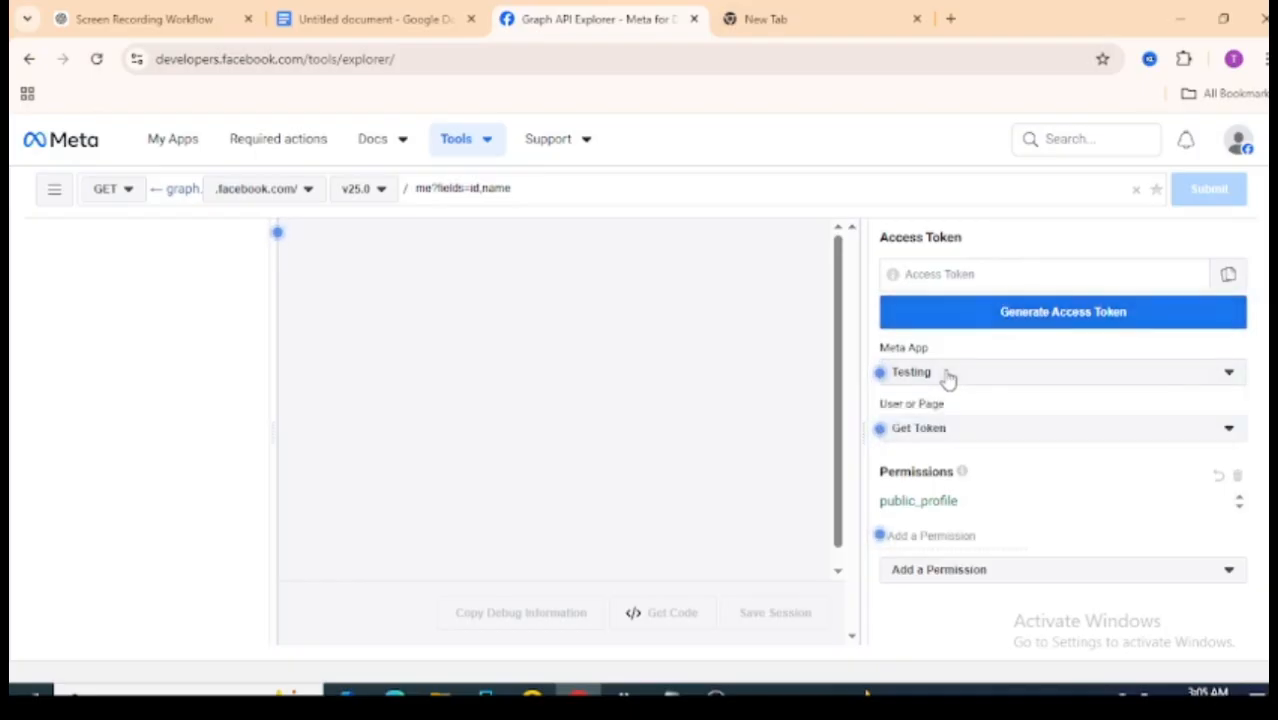
left_click(978, 313)
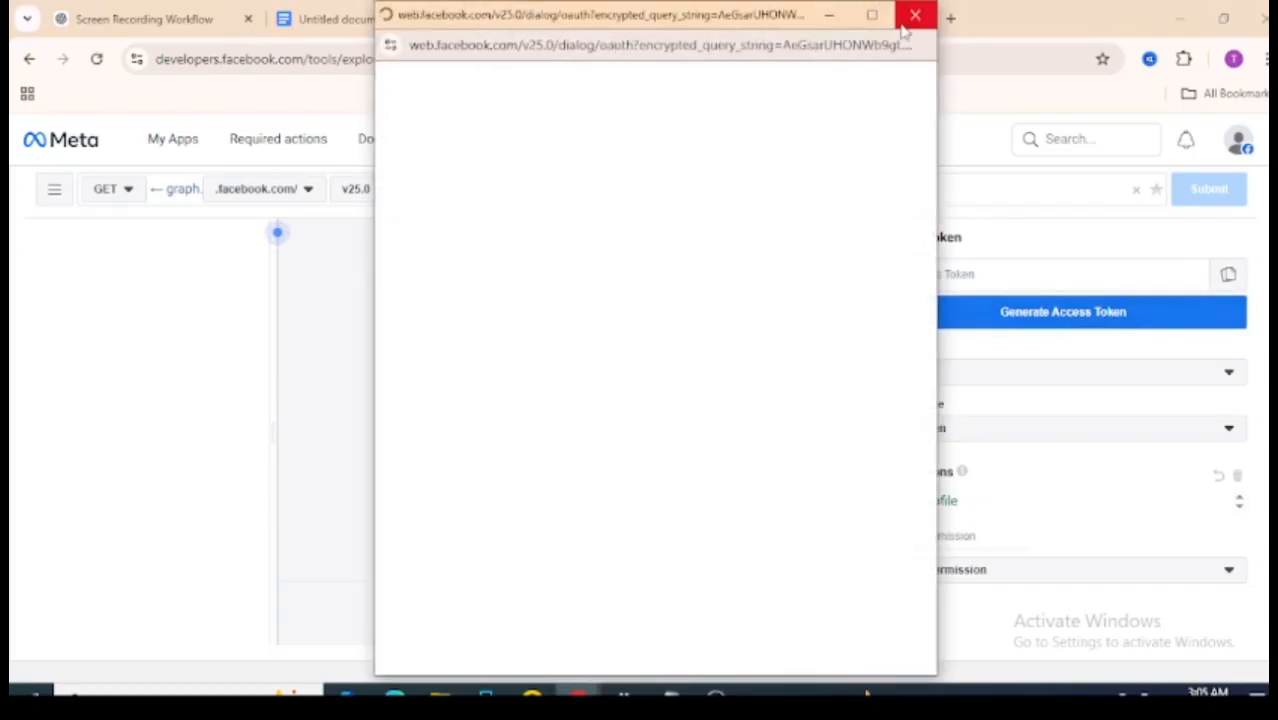
left_click(914, 14)
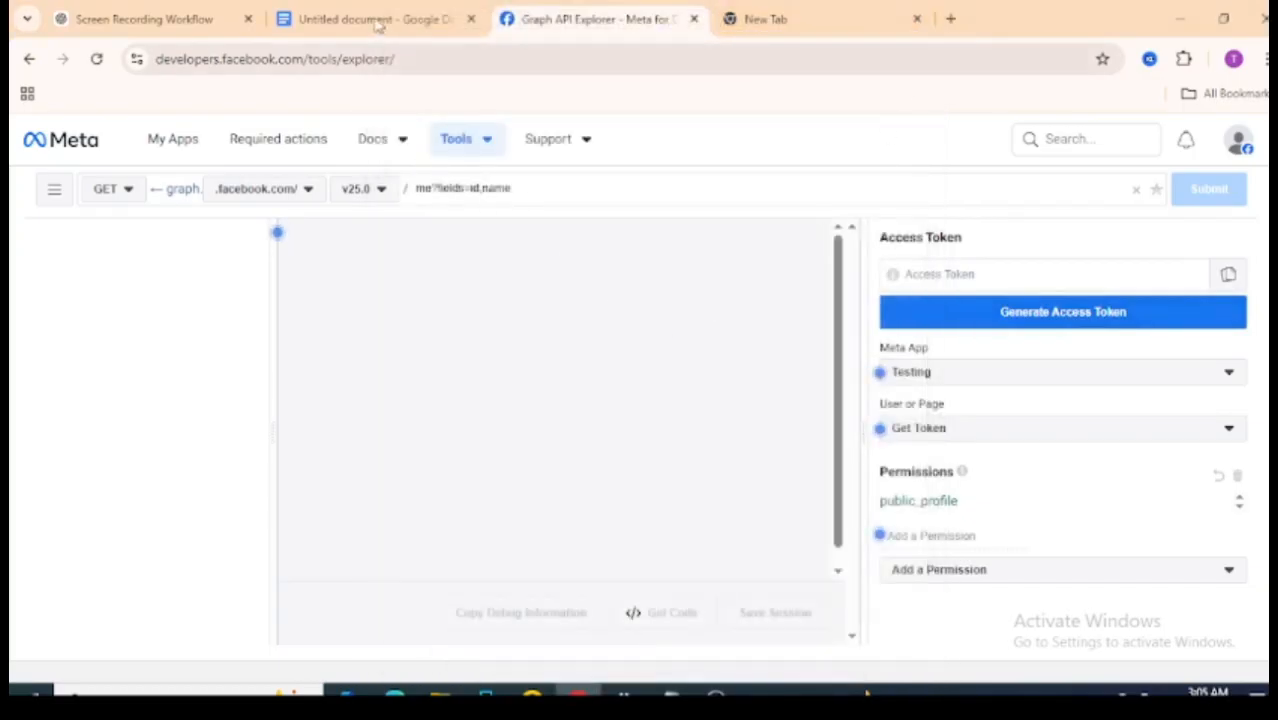
left_click(420, 12)
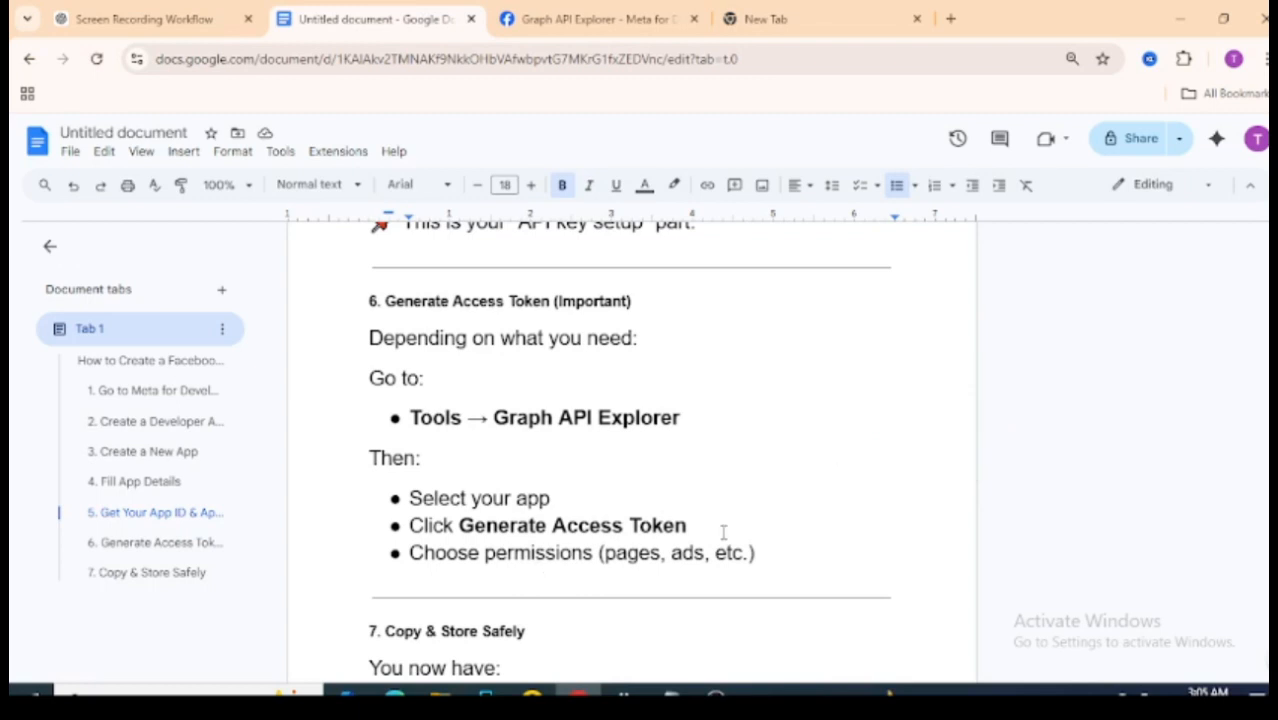
left_click(644, 14)
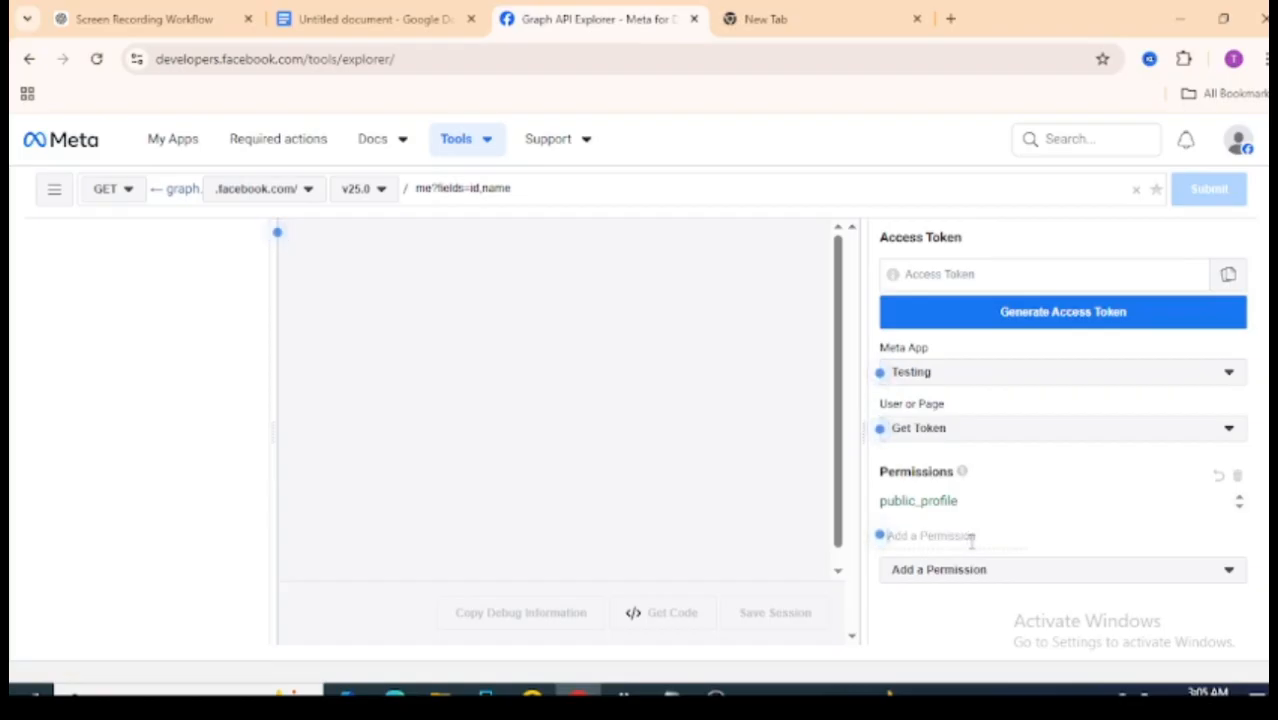
left_click(387, 12)
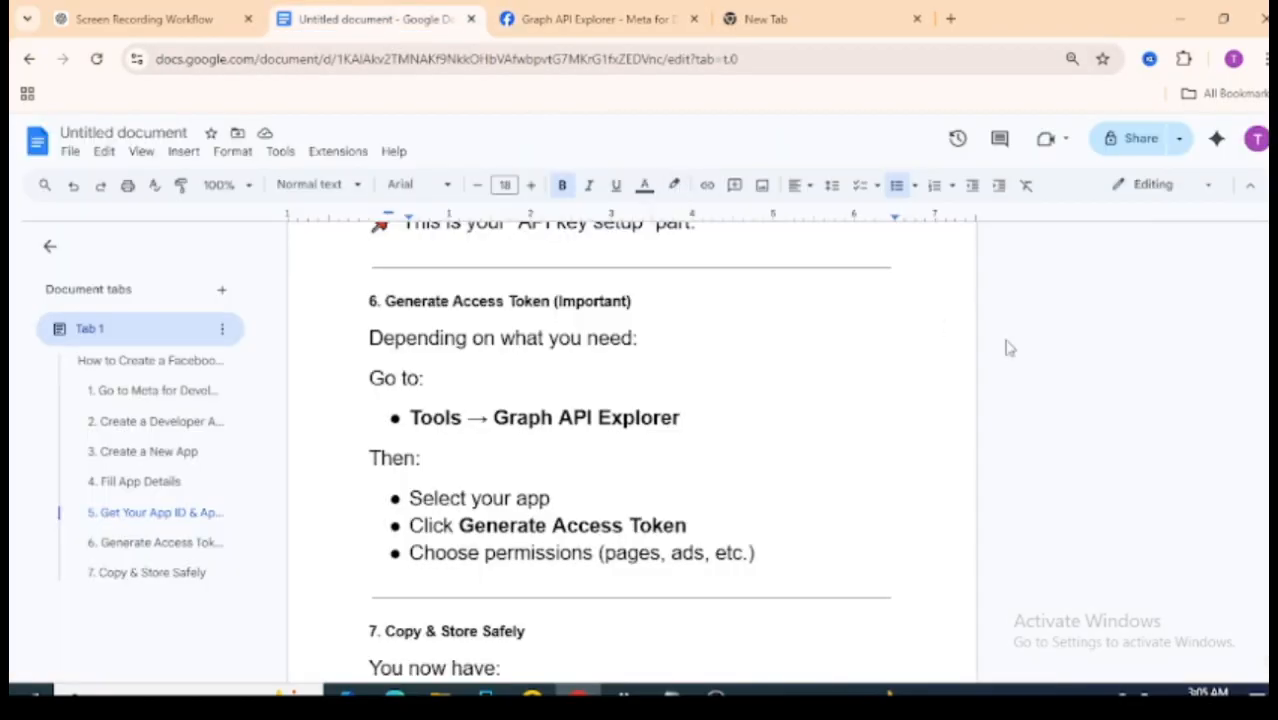
scroll(762, 585, "down", 2)
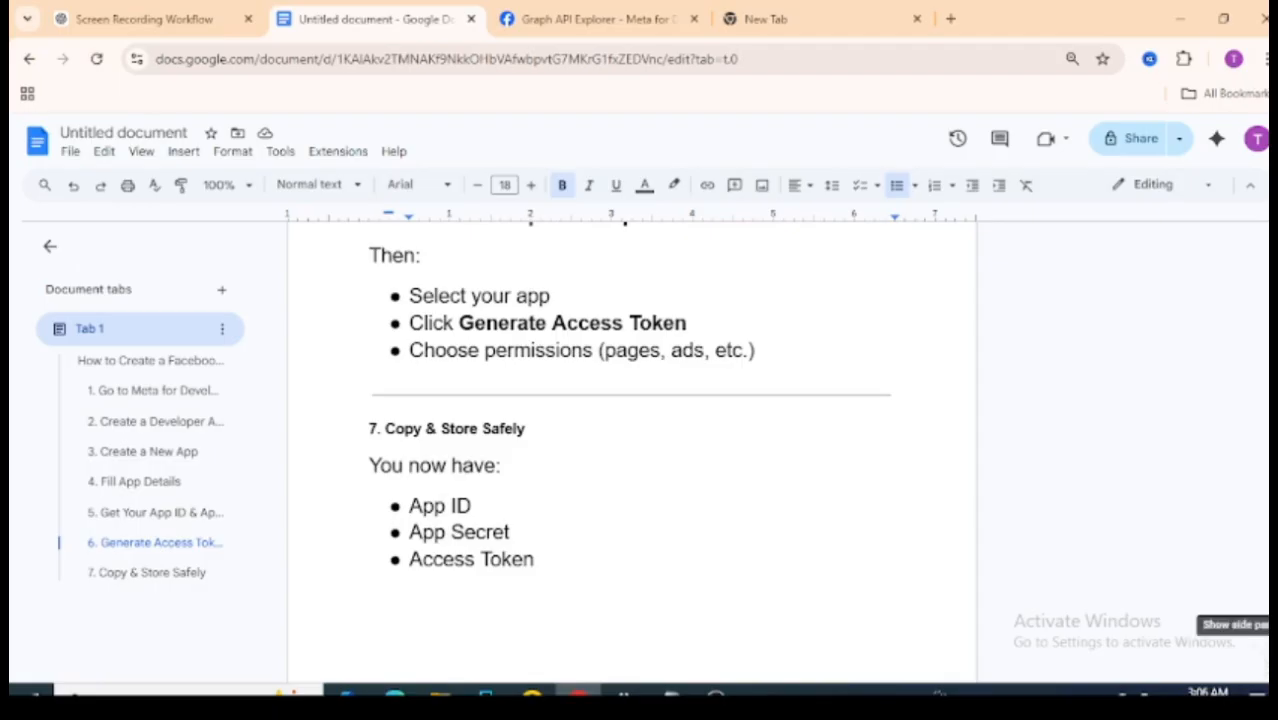
- Scroll to the guide's top and highlight 'Facebook API Key', 'API Access' and 'Meta App'
left_click_drag(1268, 625, 1268, 264)
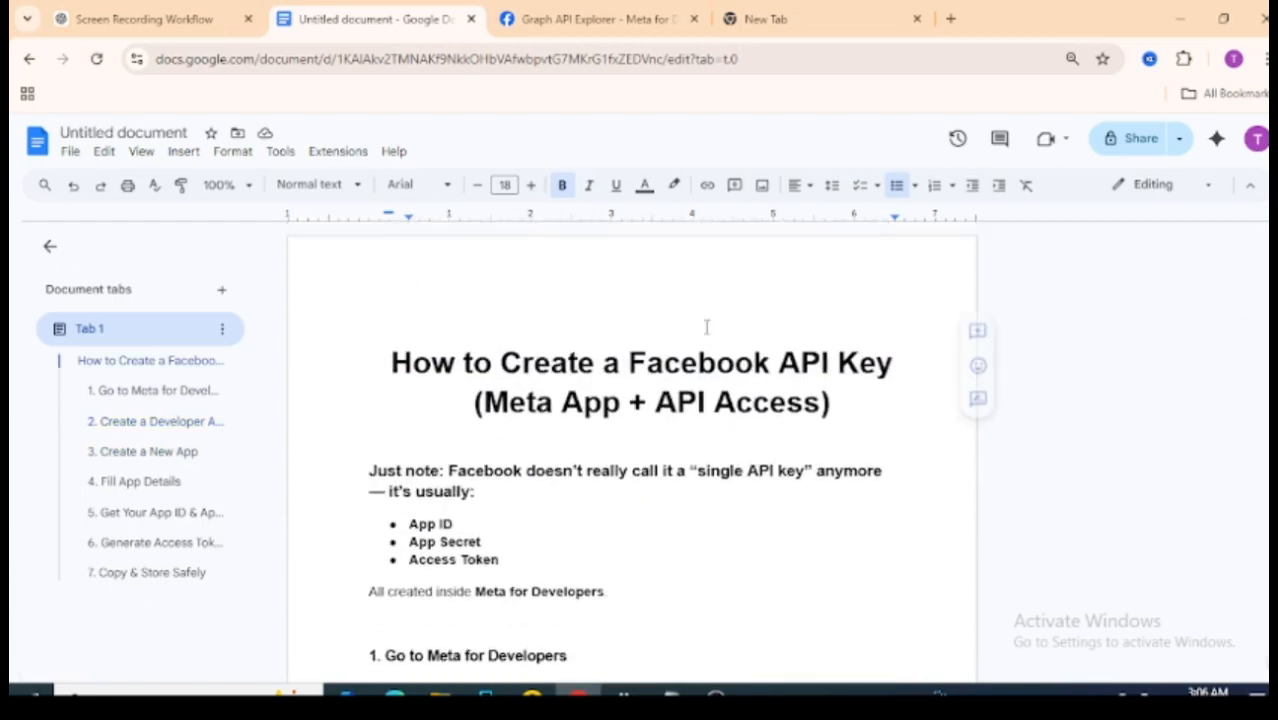
left_click_drag(628, 362, 893, 362)
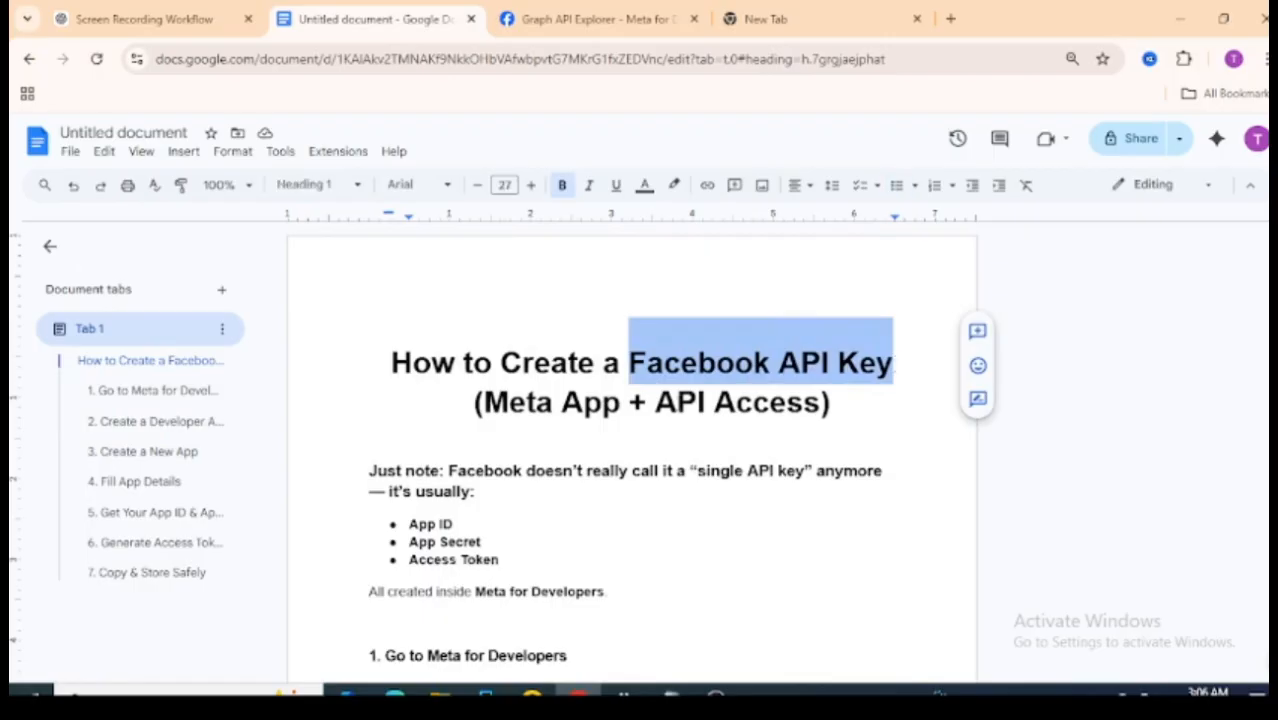
left_click(672, 405)
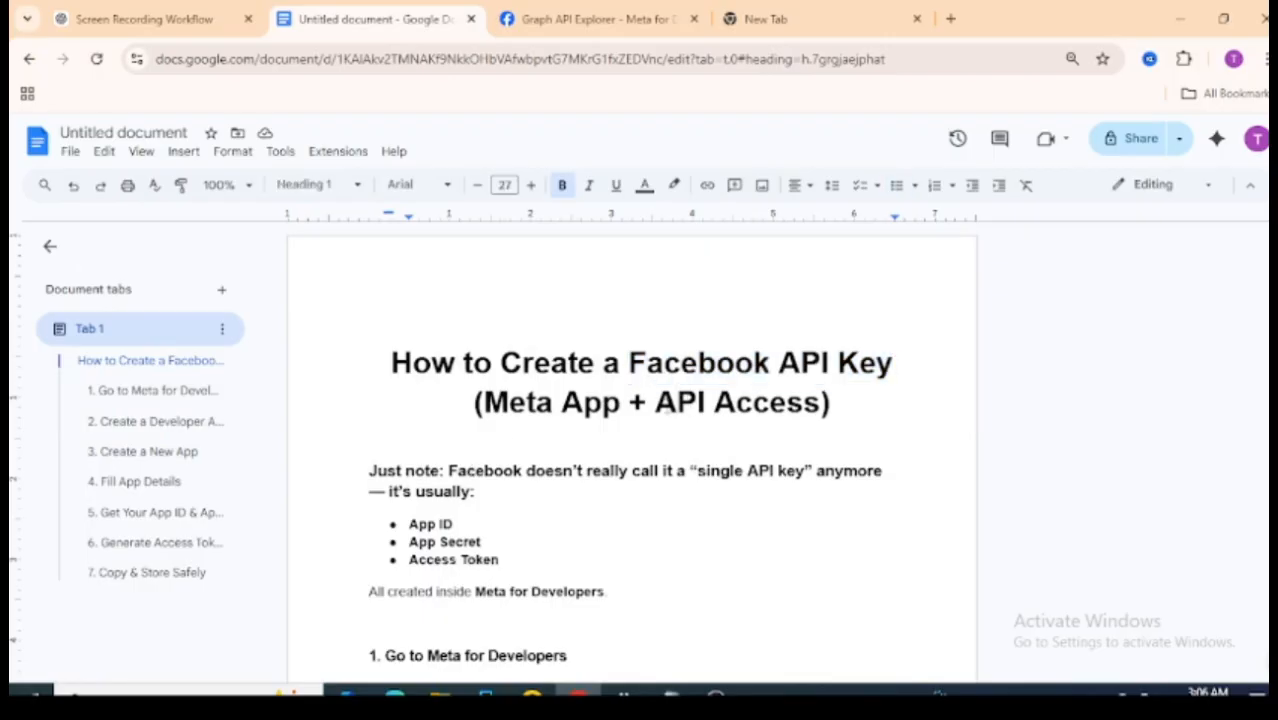
left_click_drag(656, 405, 848, 395)
left_click_drag(655, 405, 497, 417)
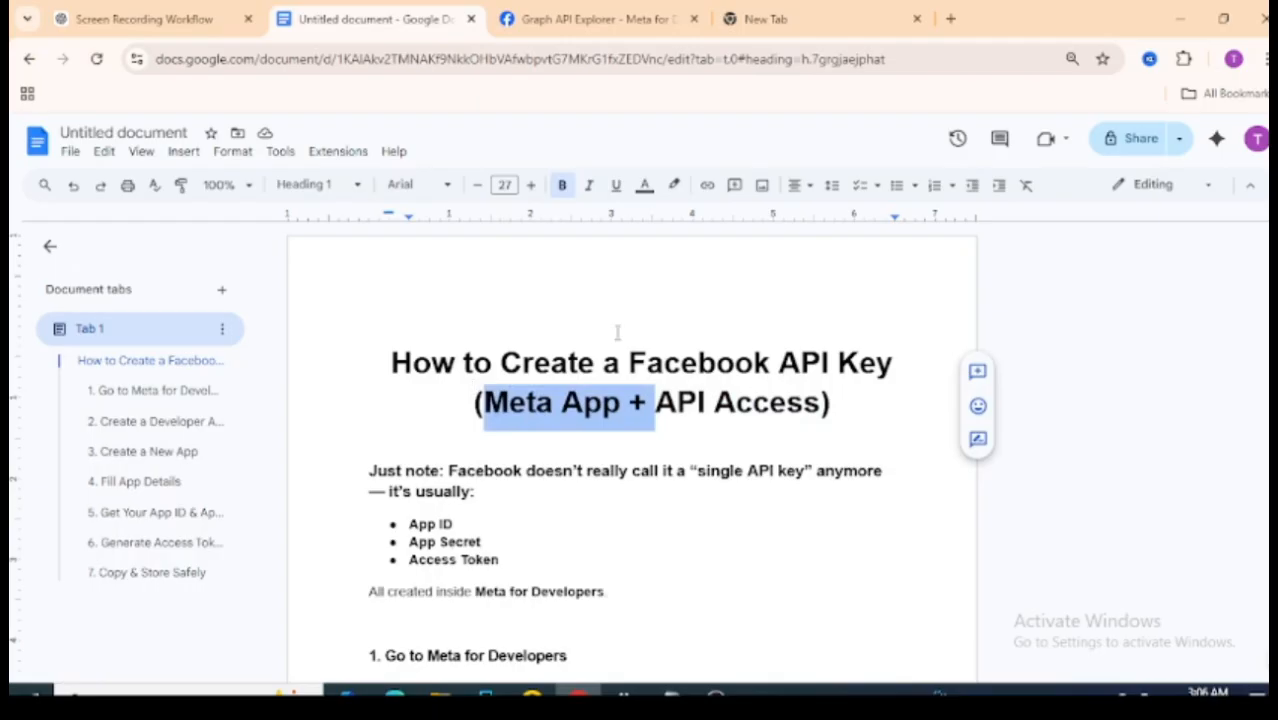
left_click_drag(628, 362, 856, 345)
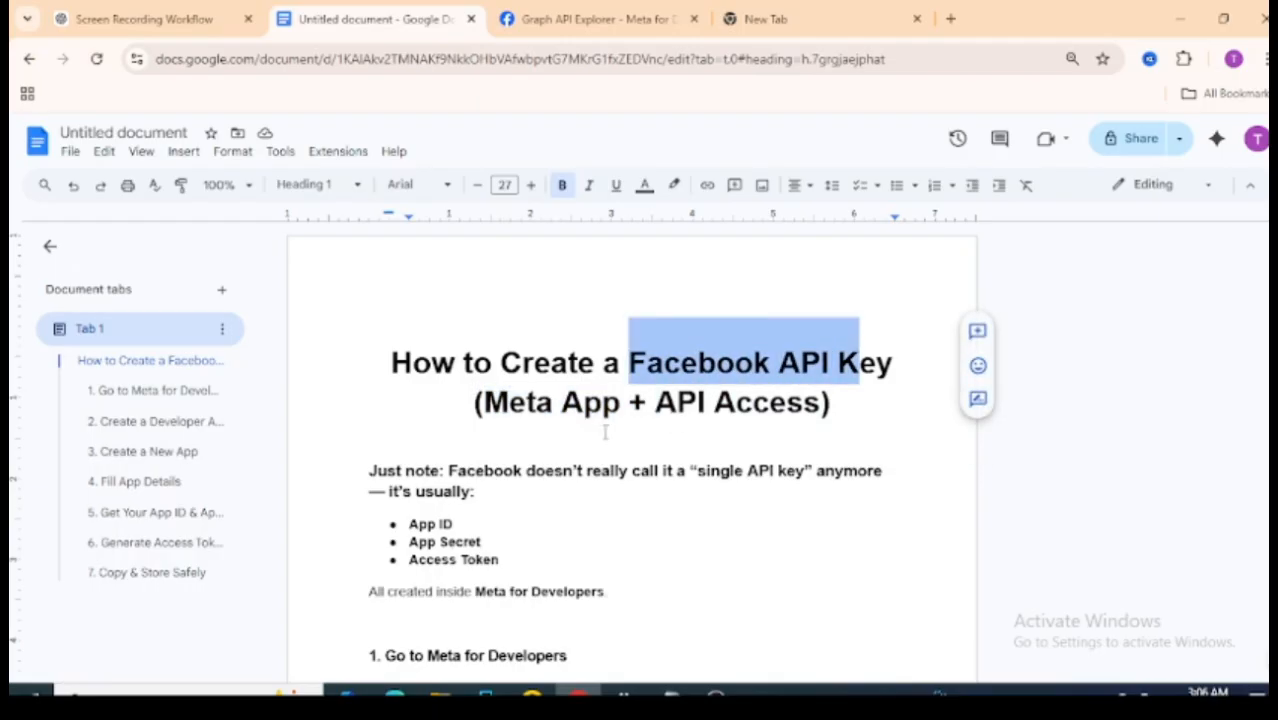
- Select the title's whole first line, clear the highlight, and return to the Graph API Explorer
left_click_drag(390, 362, 834, 362)
left_click_drag(886, 387, 889, 347)
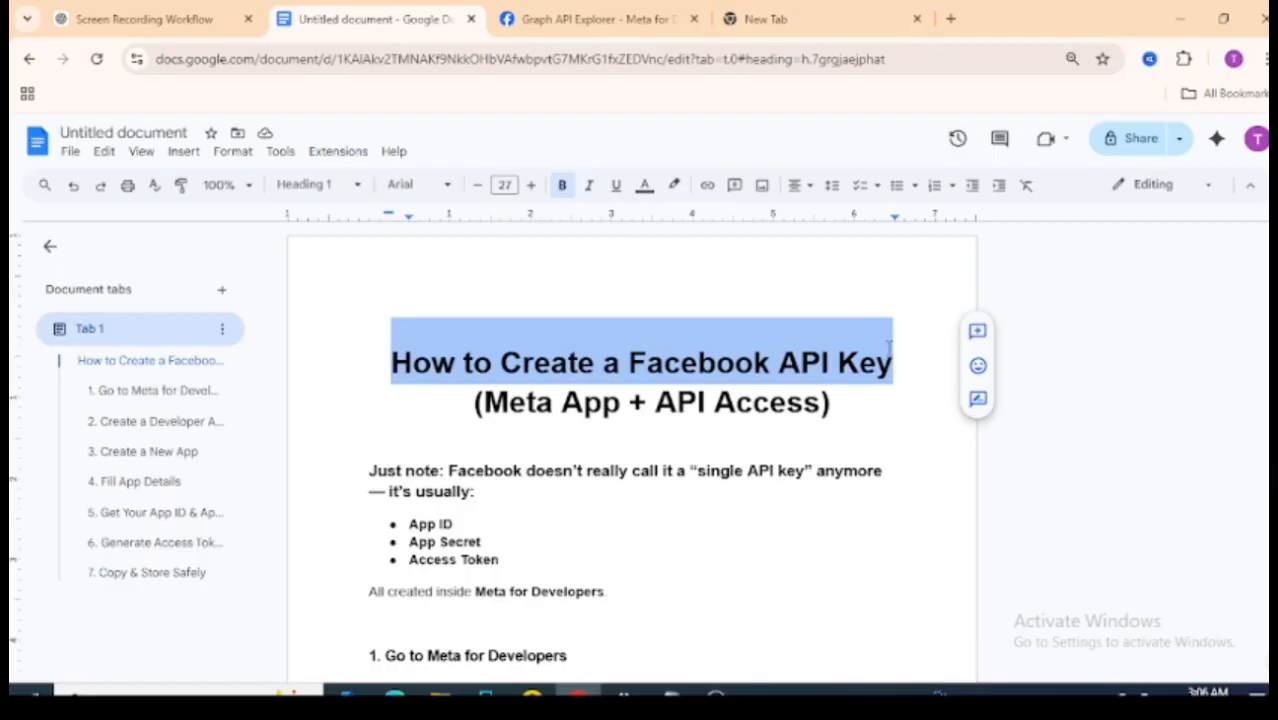
left_click(838, 379)
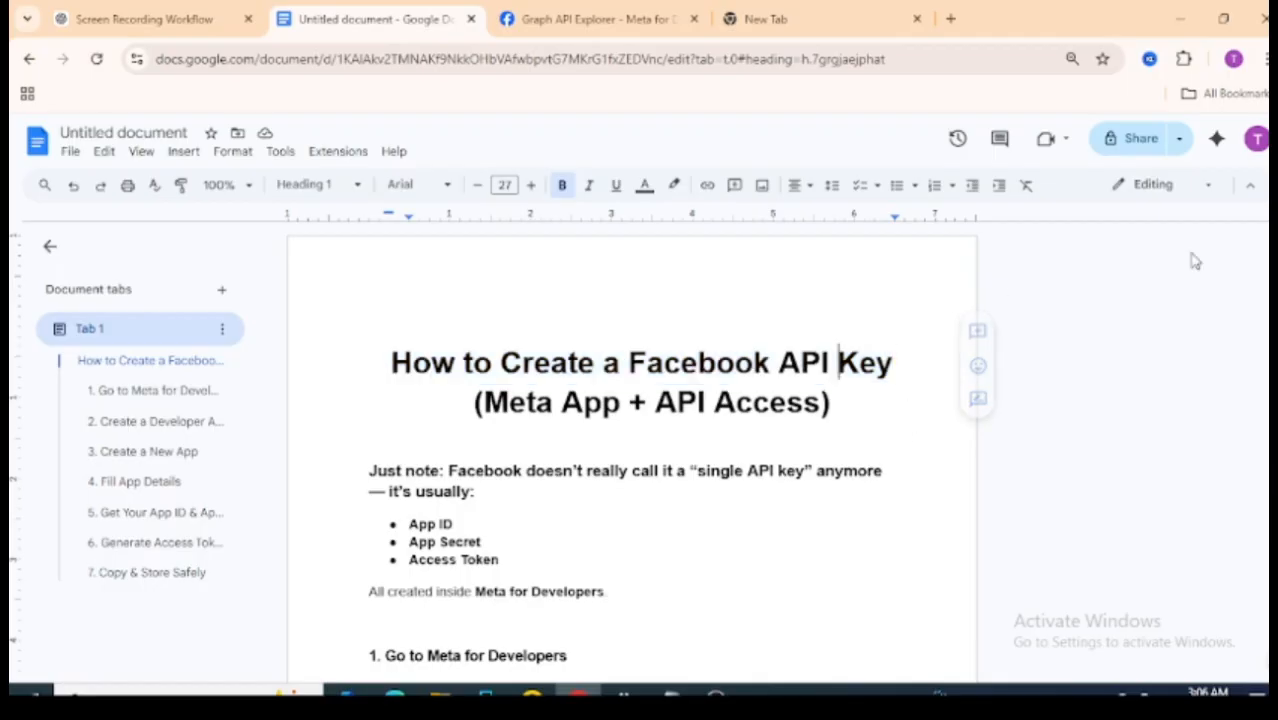
scroll(632, 450, "down", 3)
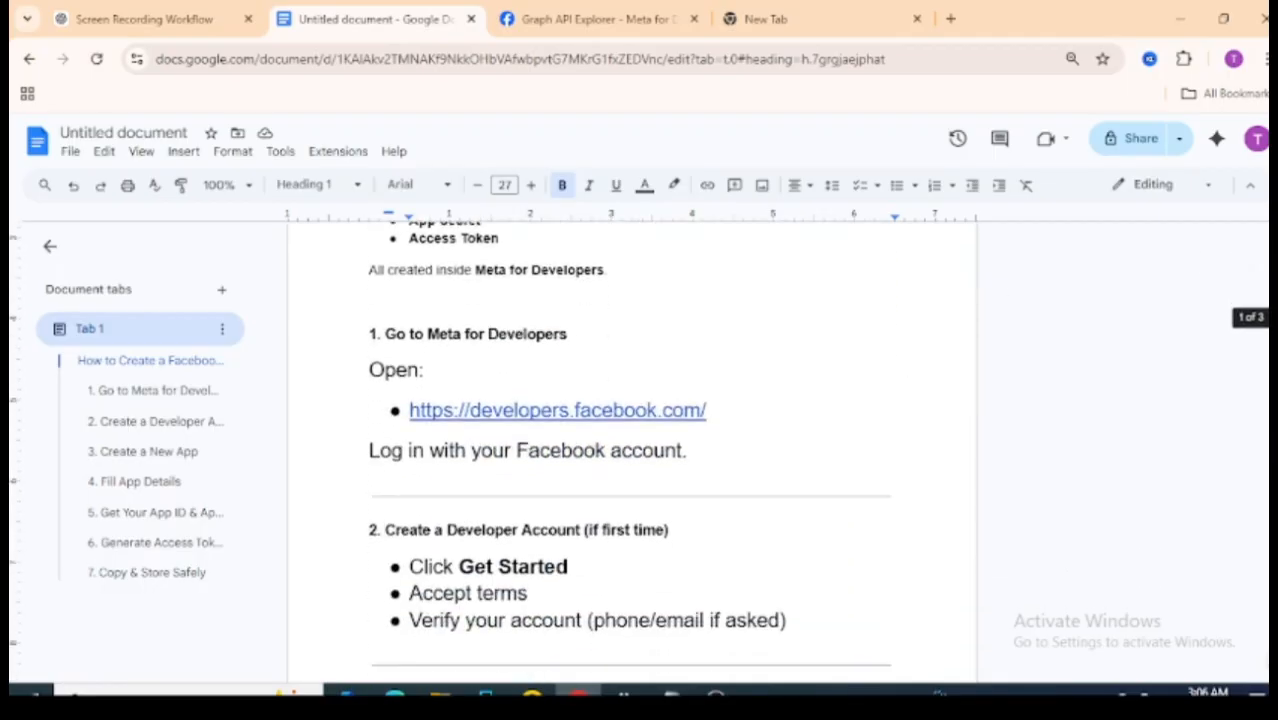
scroll(632, 450, "up", 3)
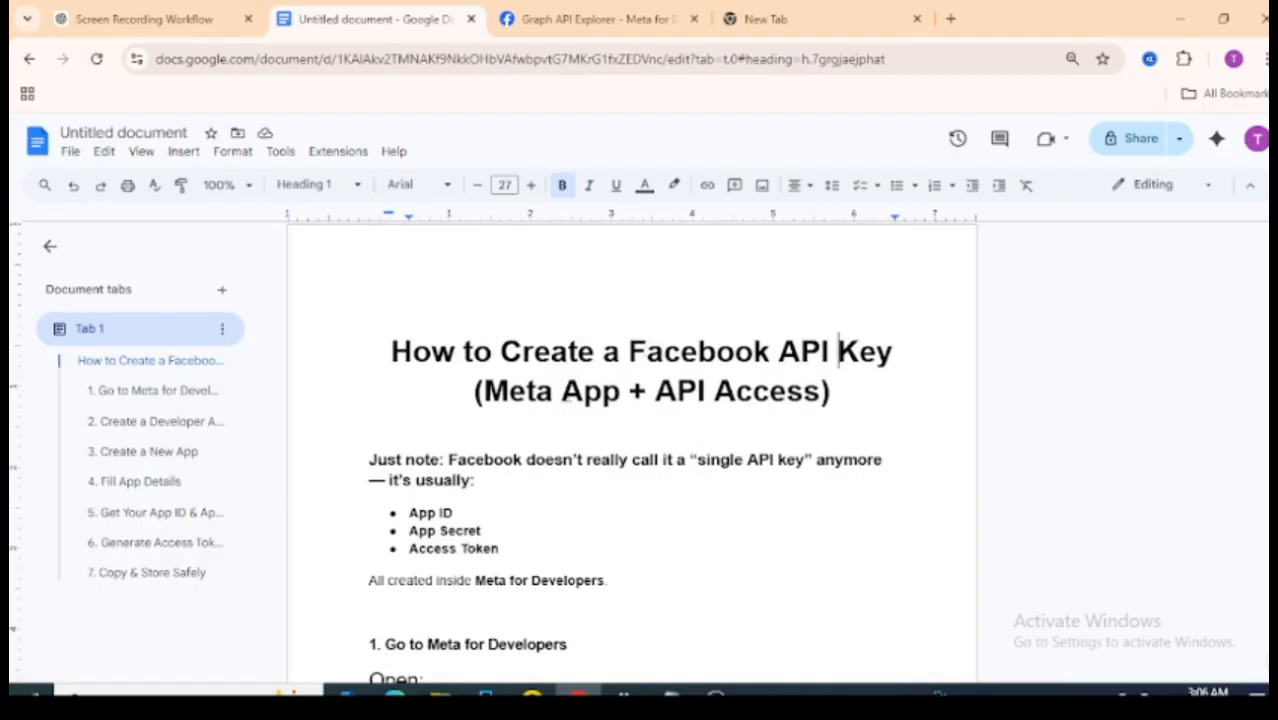
left_click(660, 14)
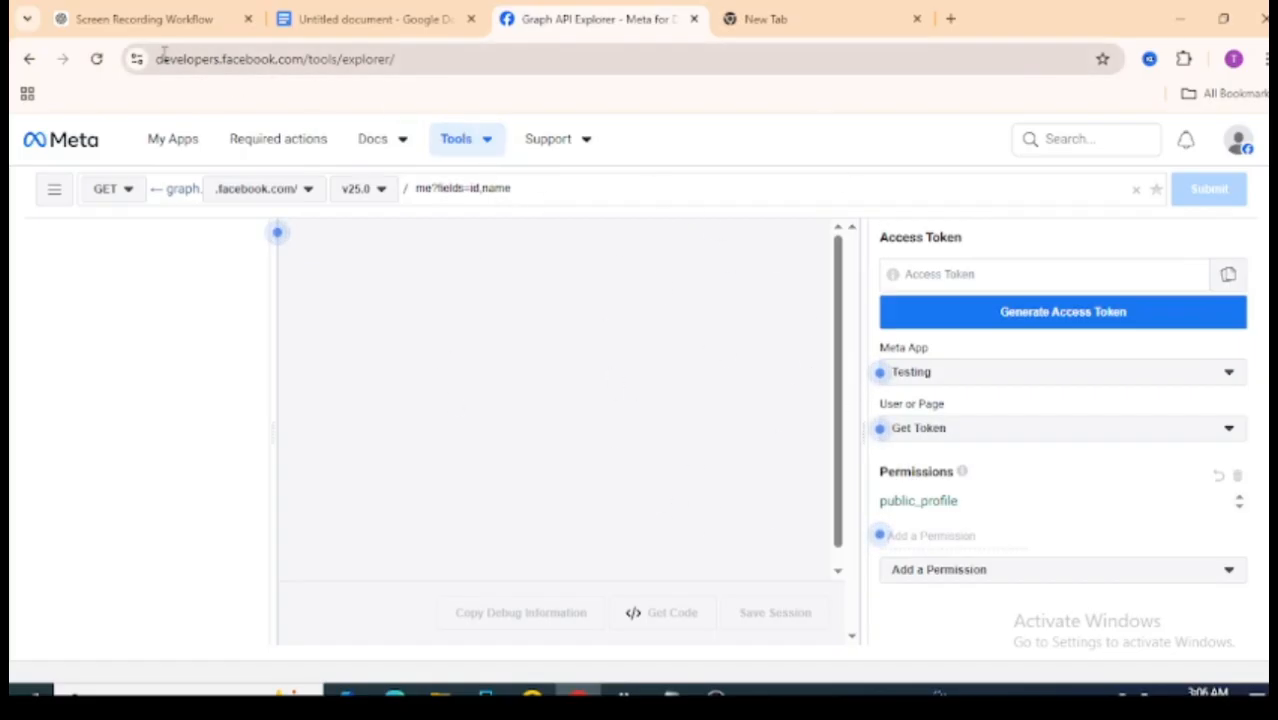
- Highlight the developers.facebook.com address, then go back to the Google Docs guide
left_click_drag(156, 59, 305, 60)
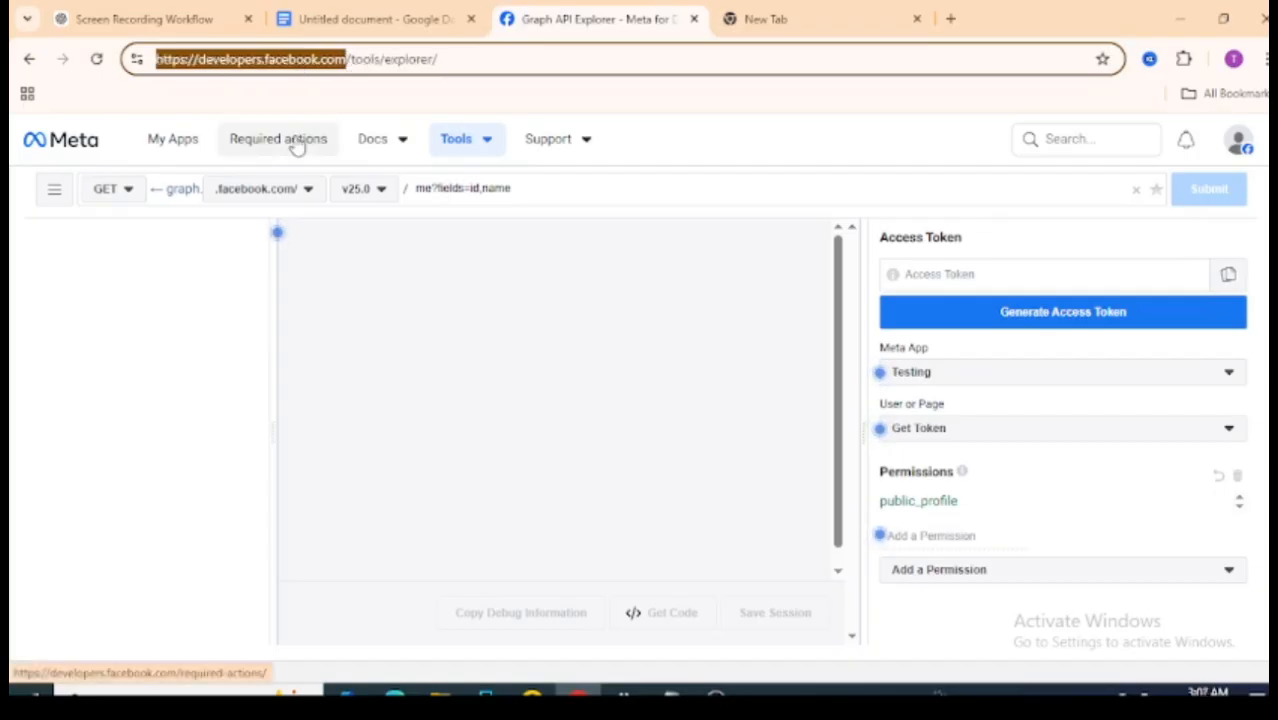
left_click(366, 19)
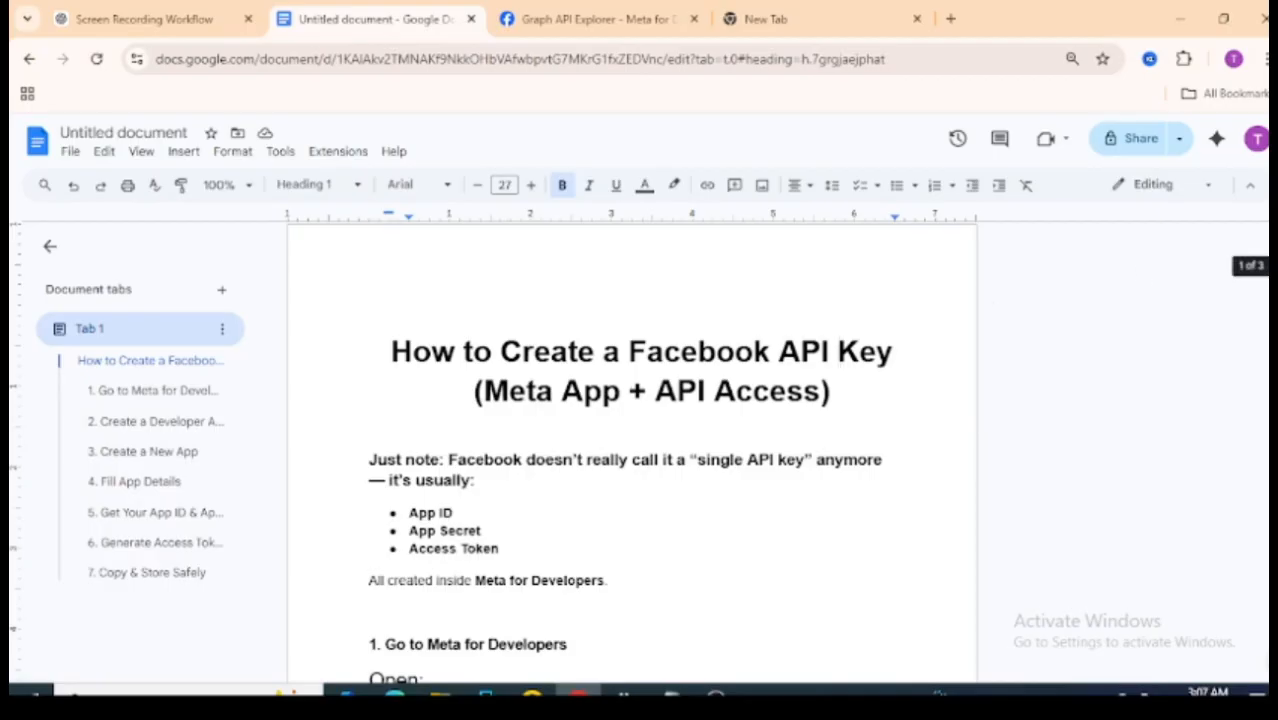
- Scroll the guide down to section 6, Generate Access Token
scroll(632, 450, "down", 10)
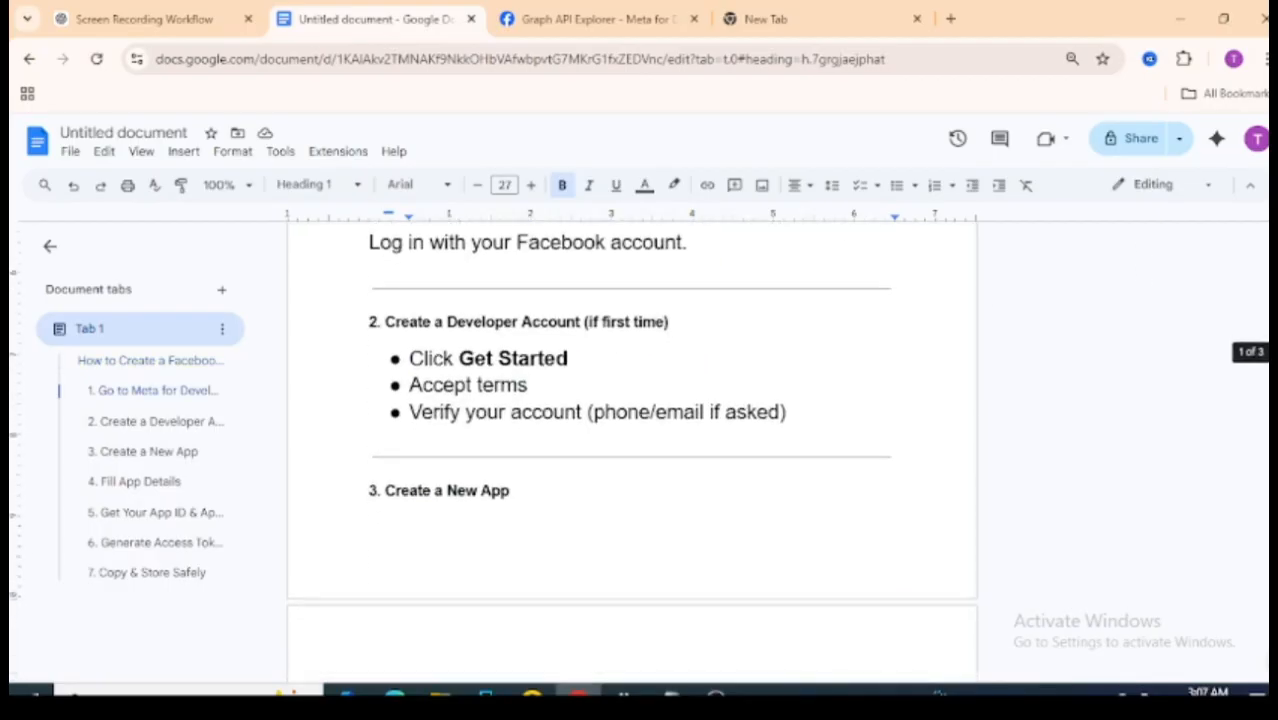
scroll(632, 450, "down", 1)
scroll(632, 450, "down", 12)
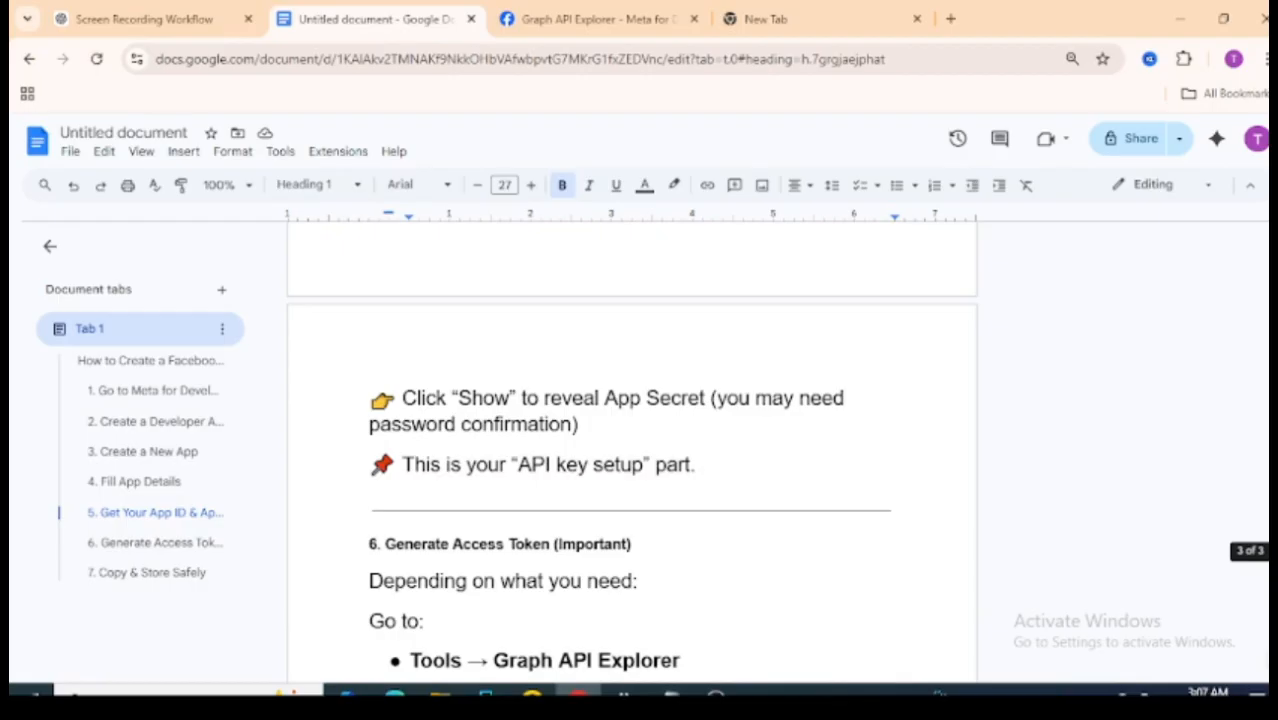
scroll(632, 450, "down", 3)
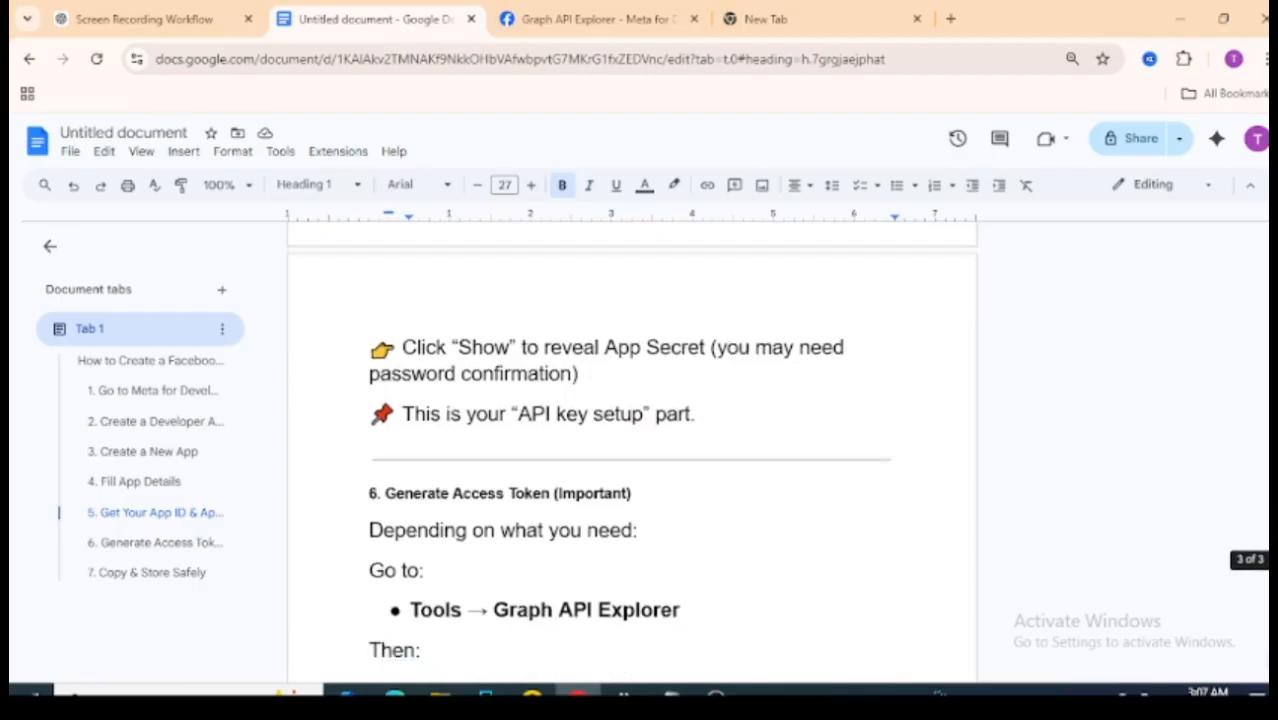